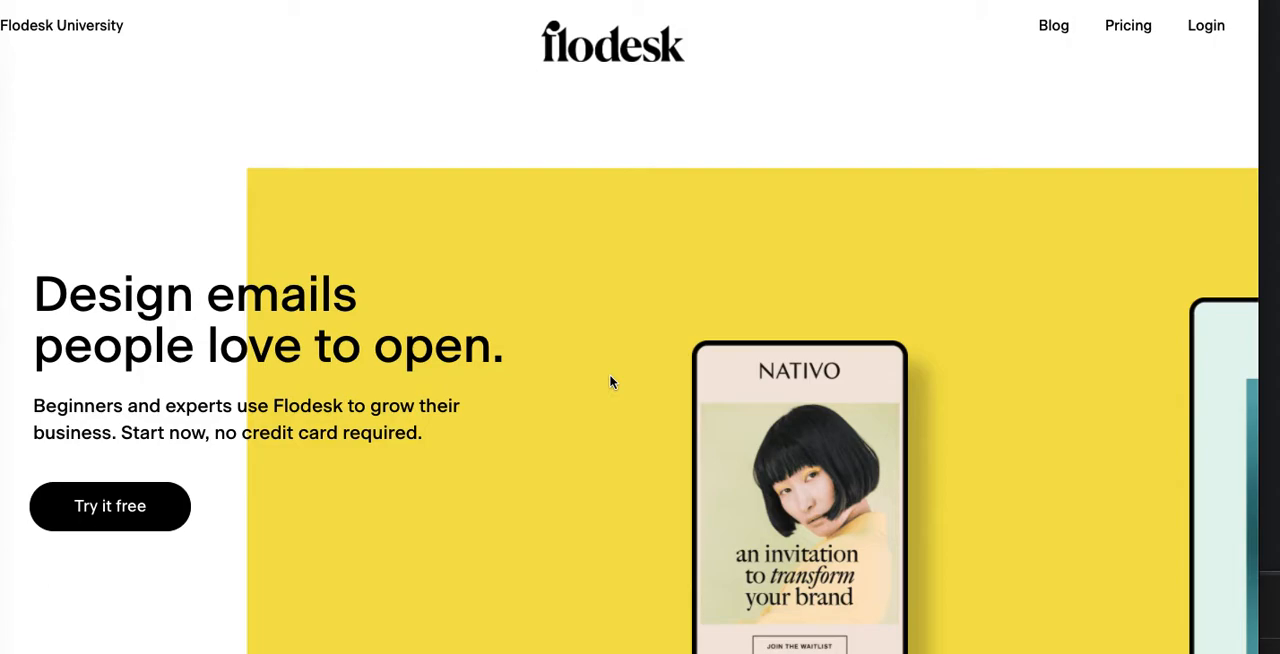
# Step: Log in to the Flodesk account and open the forms overview
pyautogui.click(1204, 30)
pyautogui.click(1205, 30)
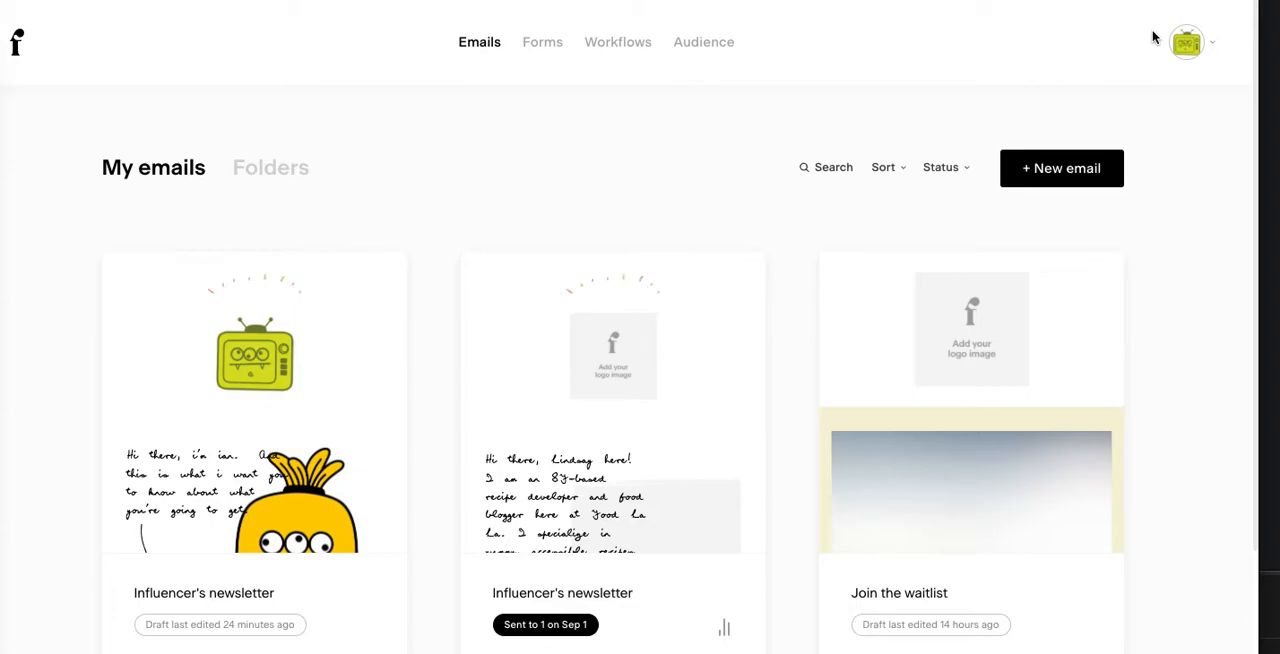
pyautogui.click(698, 48)
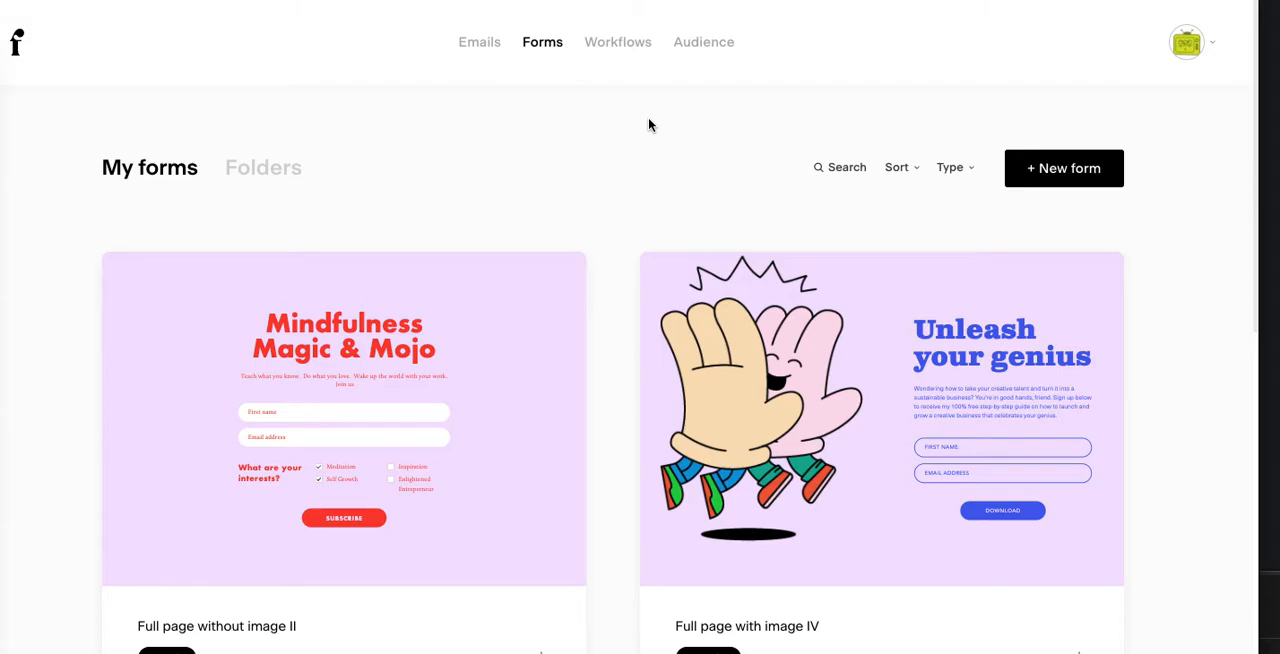
# Step: Look through the existing forms and open "Full page with image IV" for editing
pyautogui.scroll(-1, 648, 124)
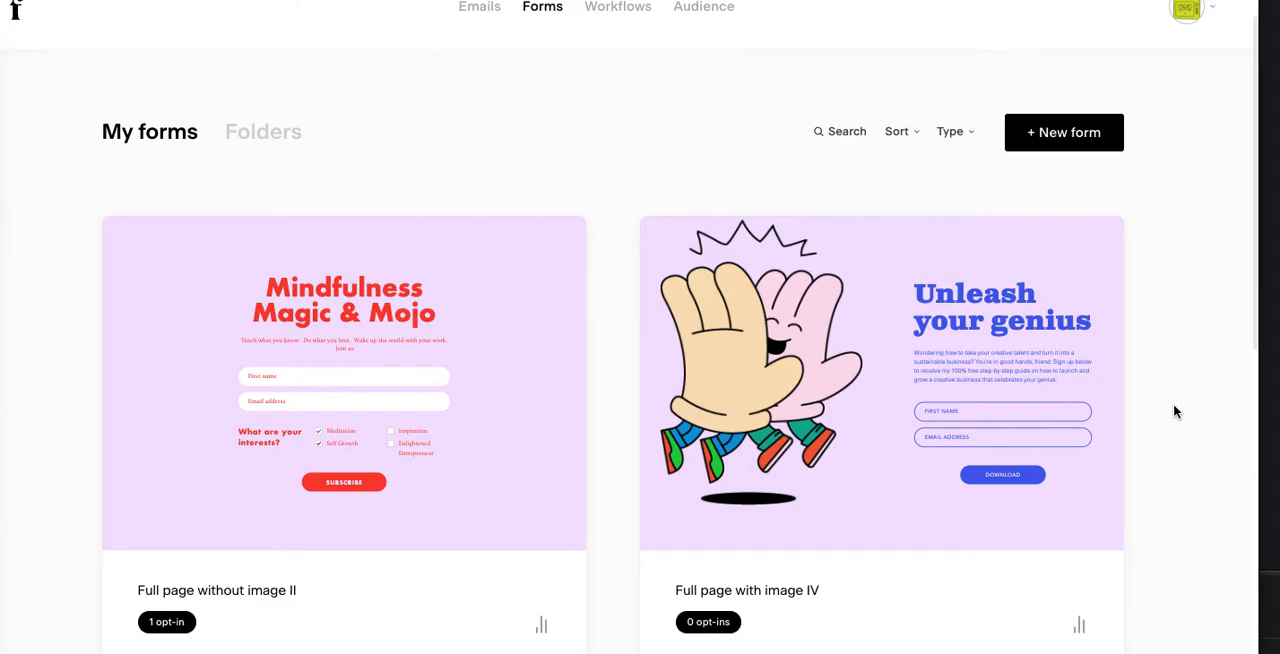
pyautogui.scroll(-3, 1175, 411)
pyautogui.scroll(-3, 1174, 406)
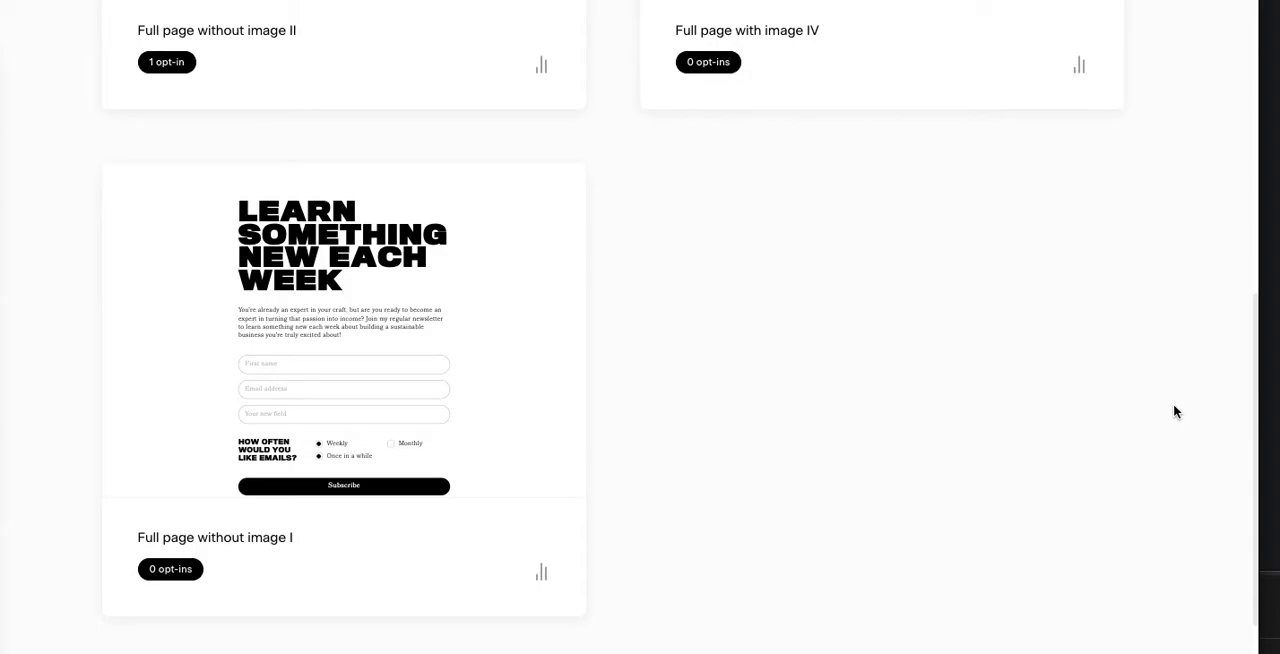
pyautogui.scroll(4, 1174, 411)
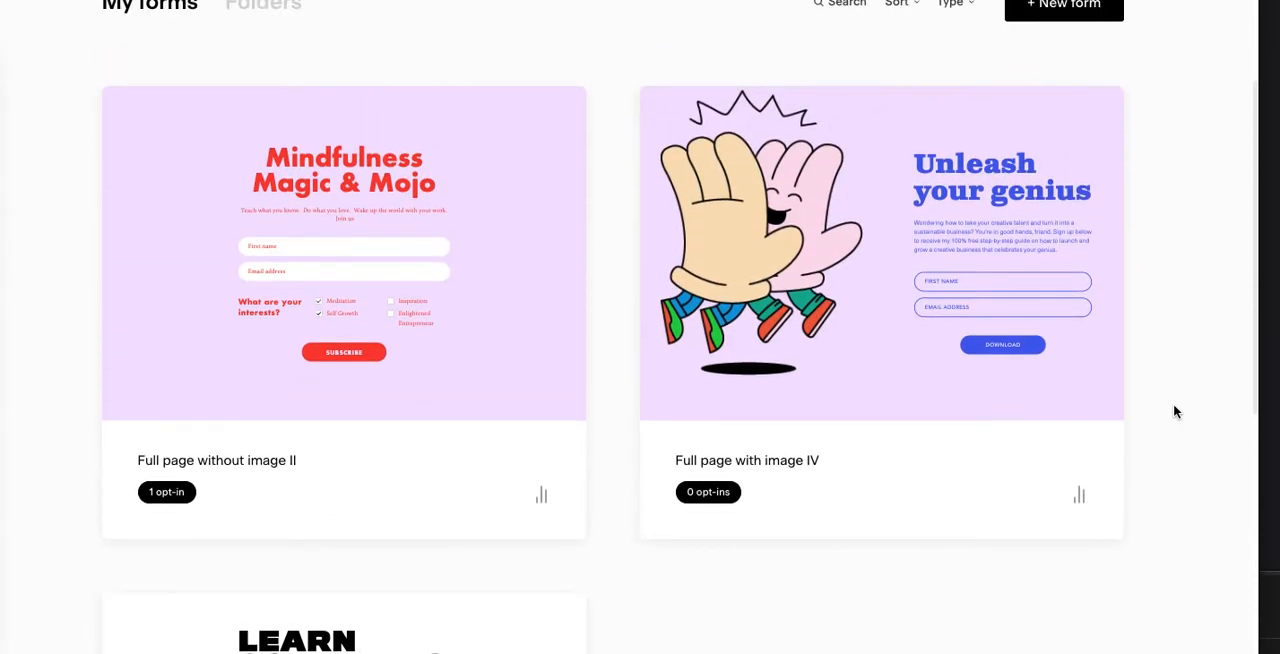
pyautogui.scroll(1, 1174, 411)
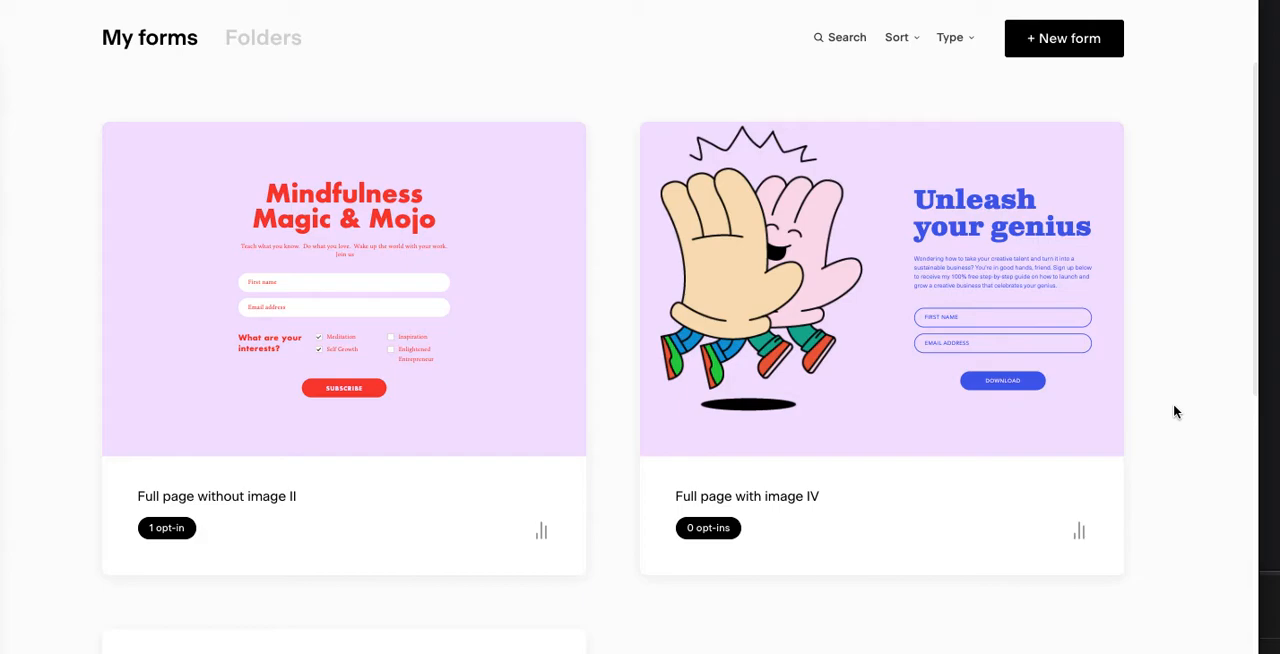
pyautogui.moveTo(934, 277)
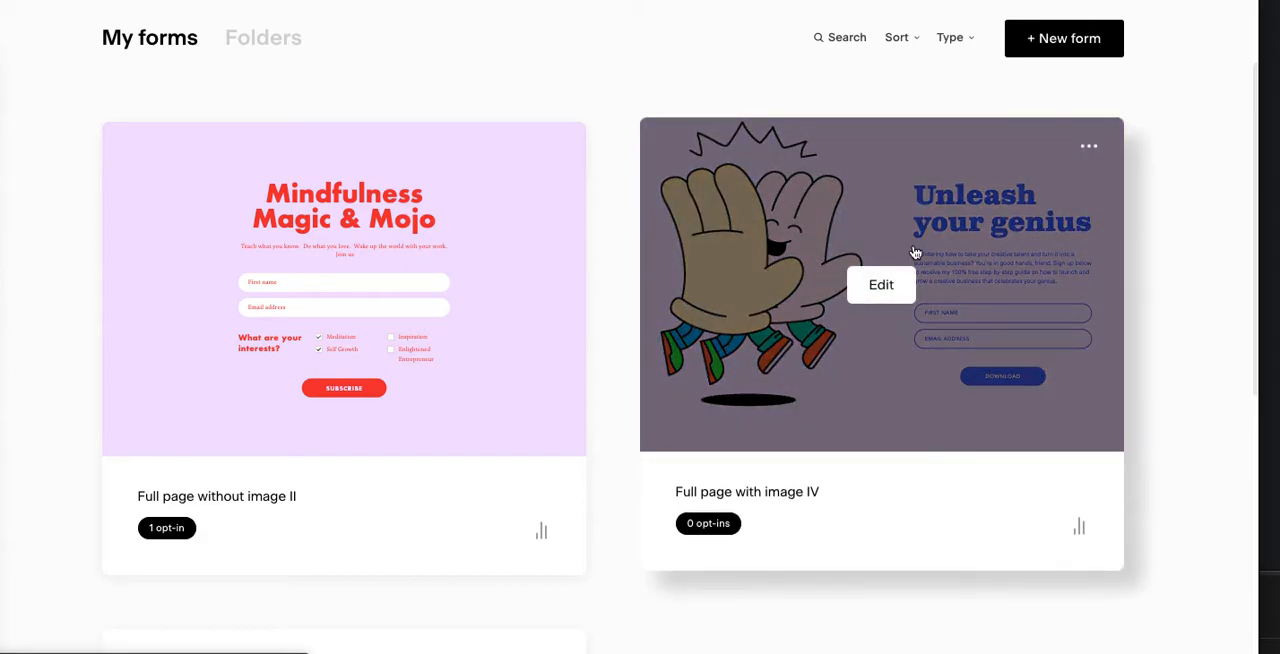
pyautogui.click(911, 378)
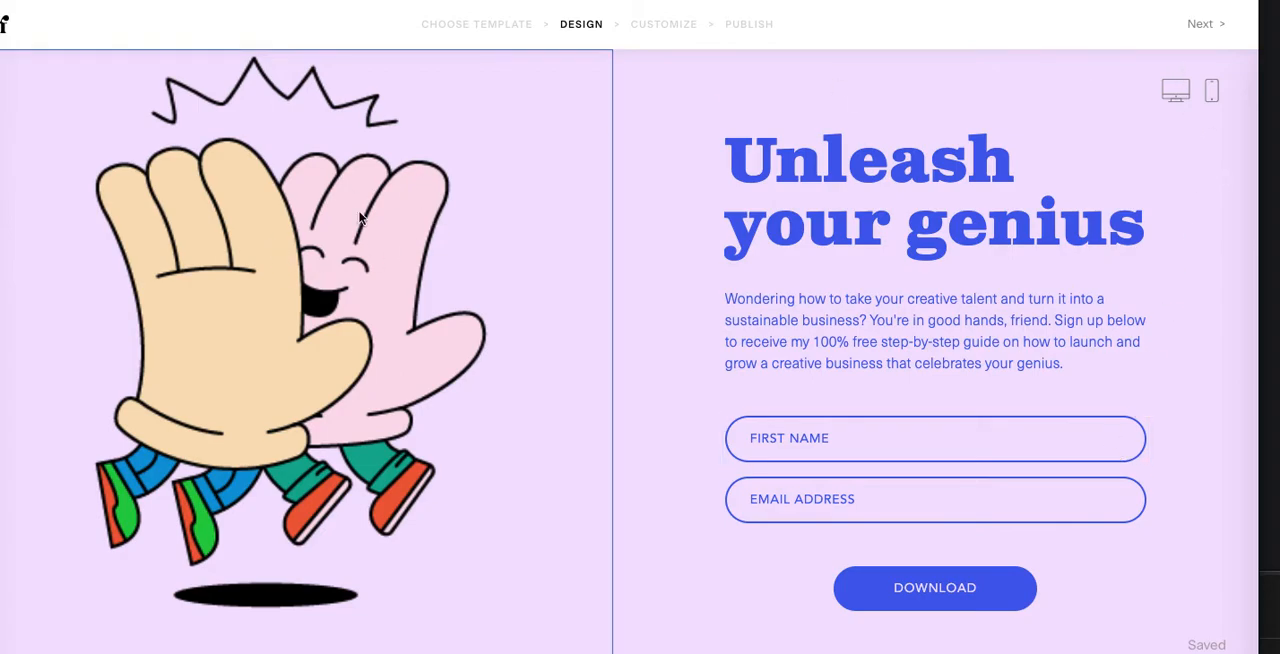
# Step: Replace the form's heading "Unleash your genius" with "Join our Community"
pyautogui.click(914, 190)
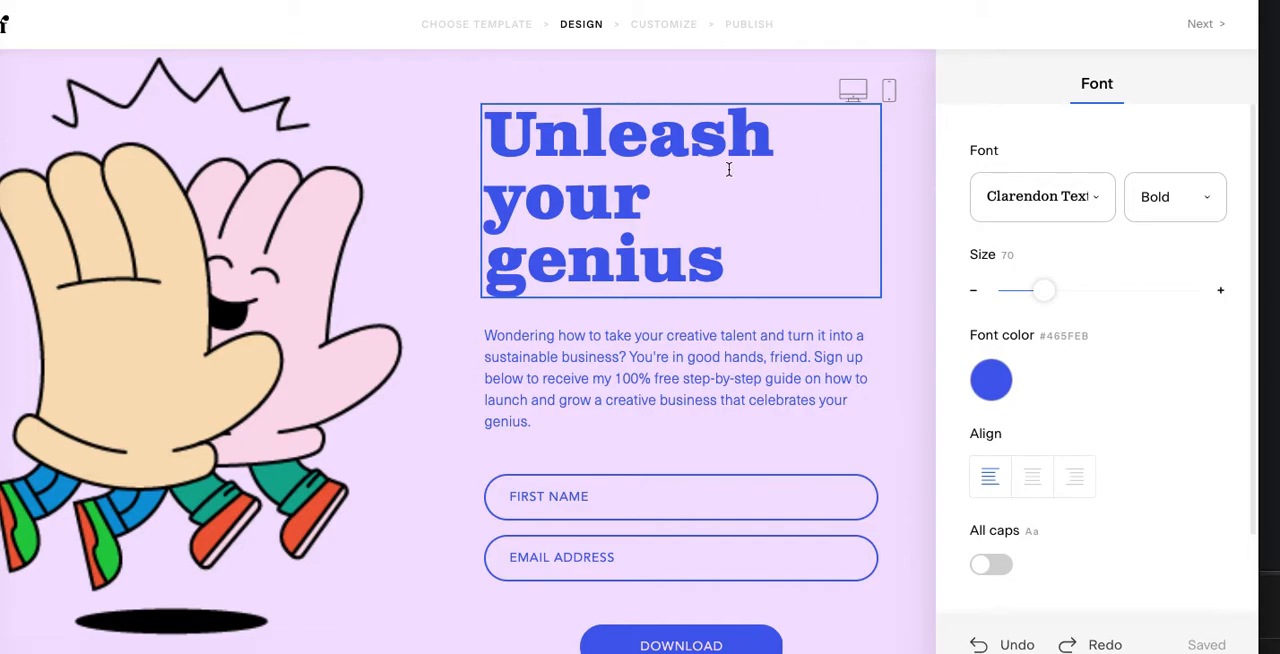
pyautogui.moveTo(577, 134); pyautogui.dragTo(743, 249)
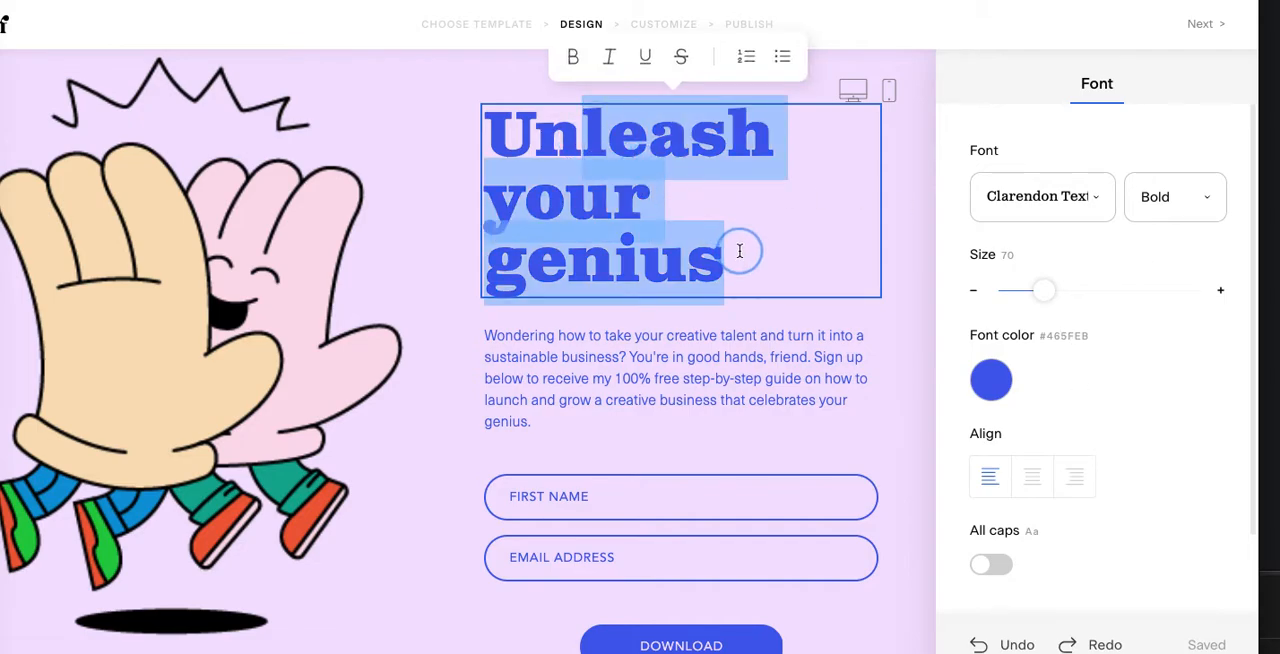
pyautogui.press('BackSpace')
pyautogui.press('BackSpace')
pyautogui.press('BackSpace')
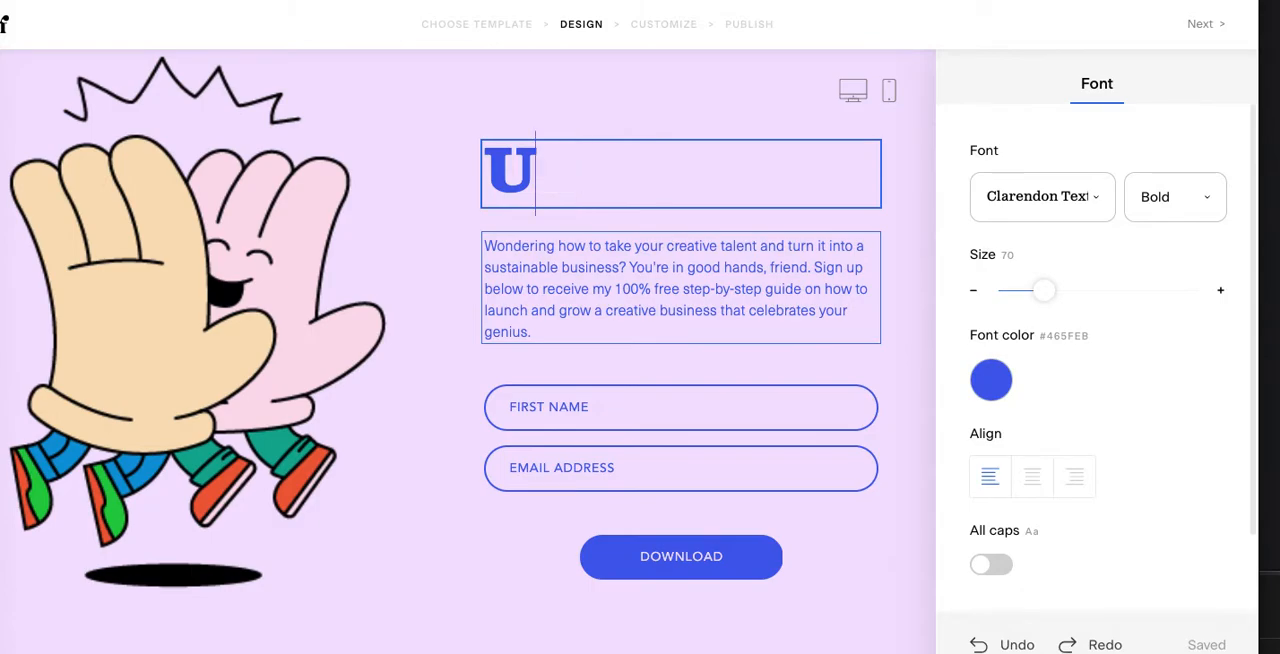
pyautogui.write('Join ou')
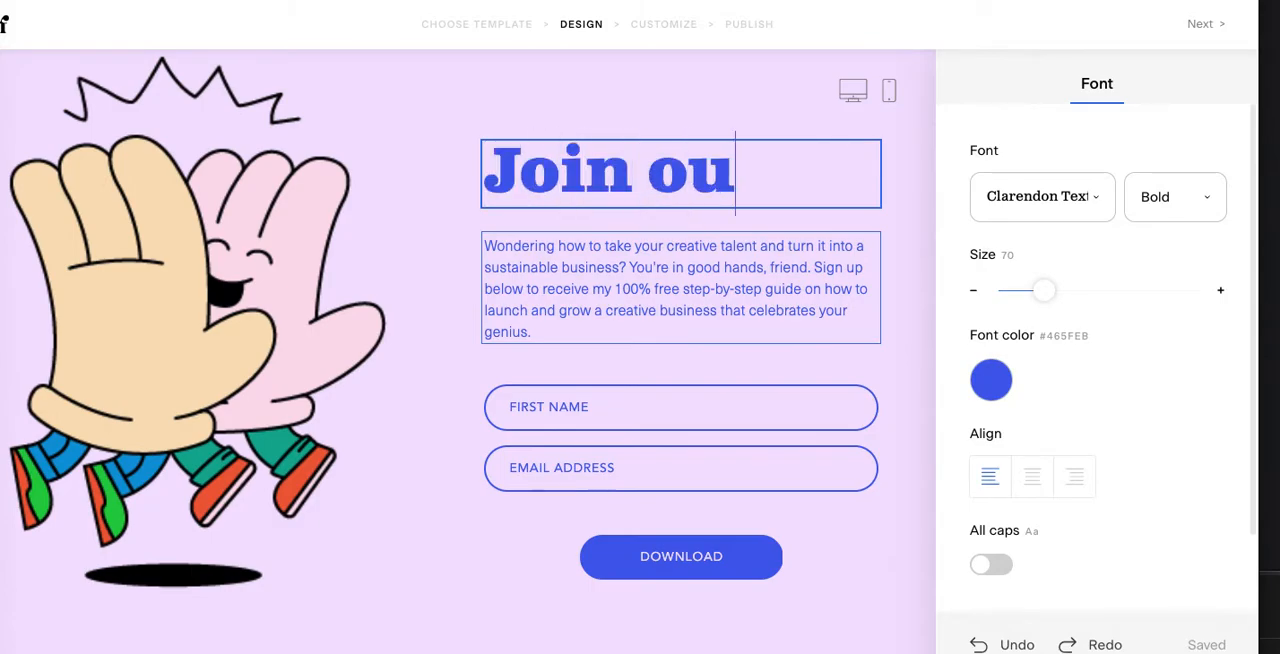
pyautogui.write('r Community!')
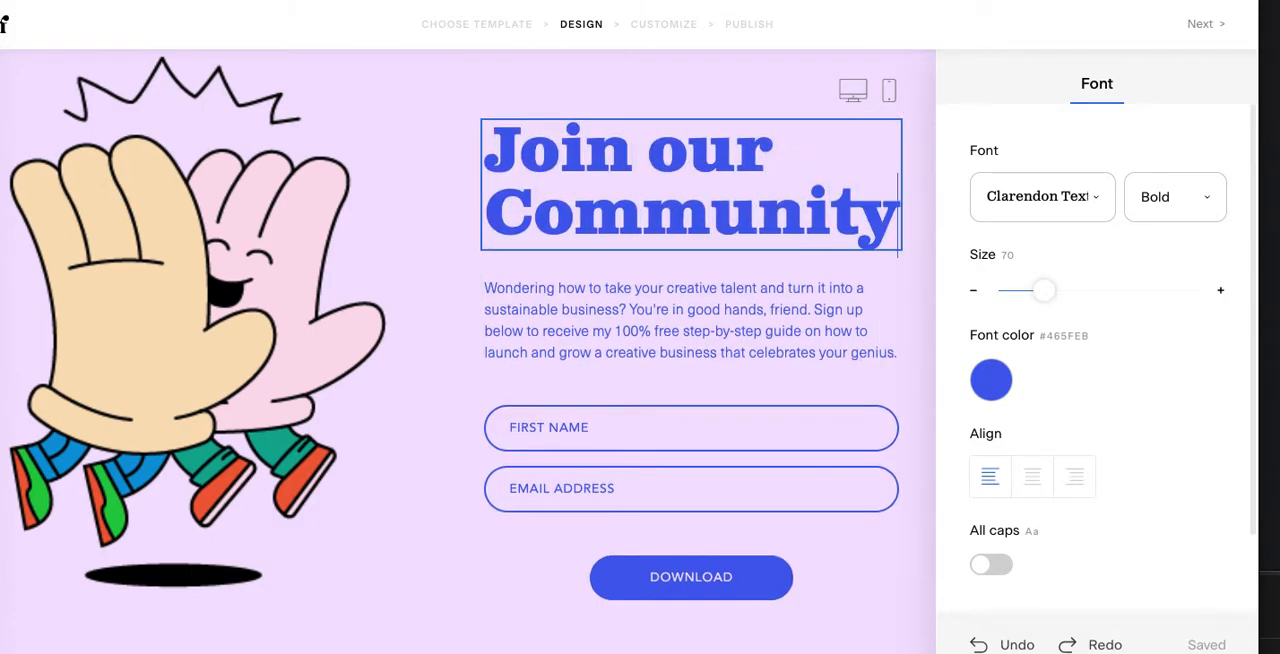
pyautogui.press('BackSpace')
pyautogui.click(694, 523)
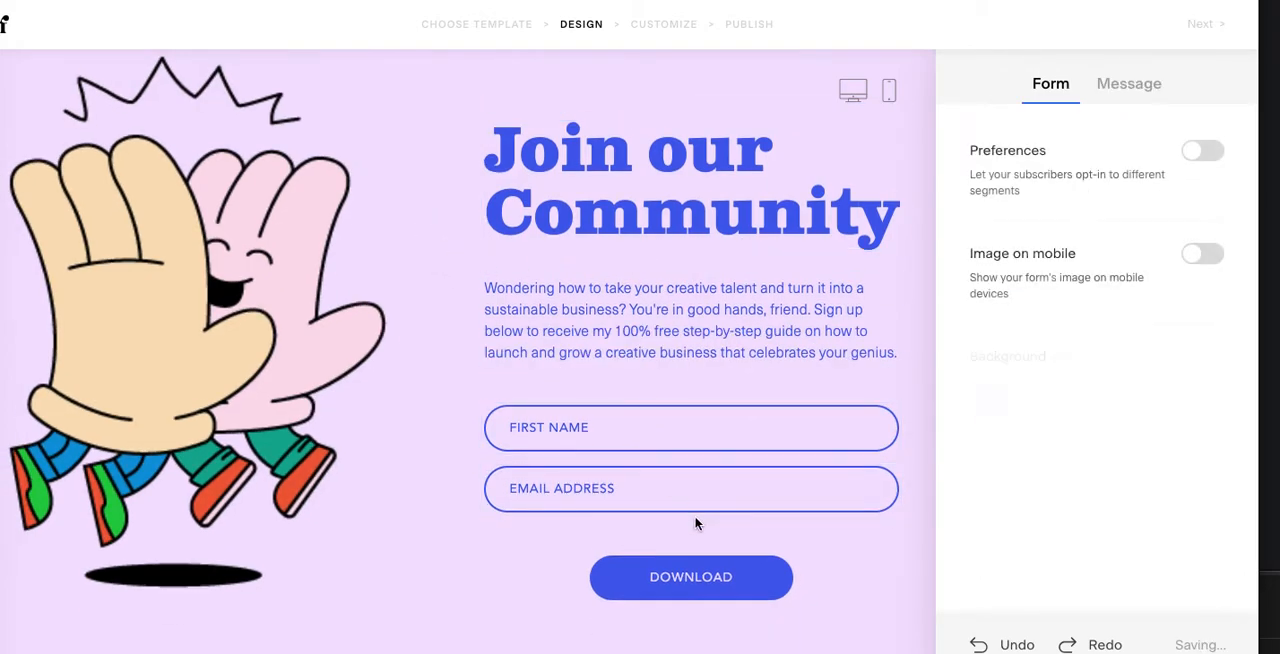
# Step: Continue to the form's customization, choose No for double opt-in and keep "Notify me" for new opt-ins
pyautogui.click(1203, 24)
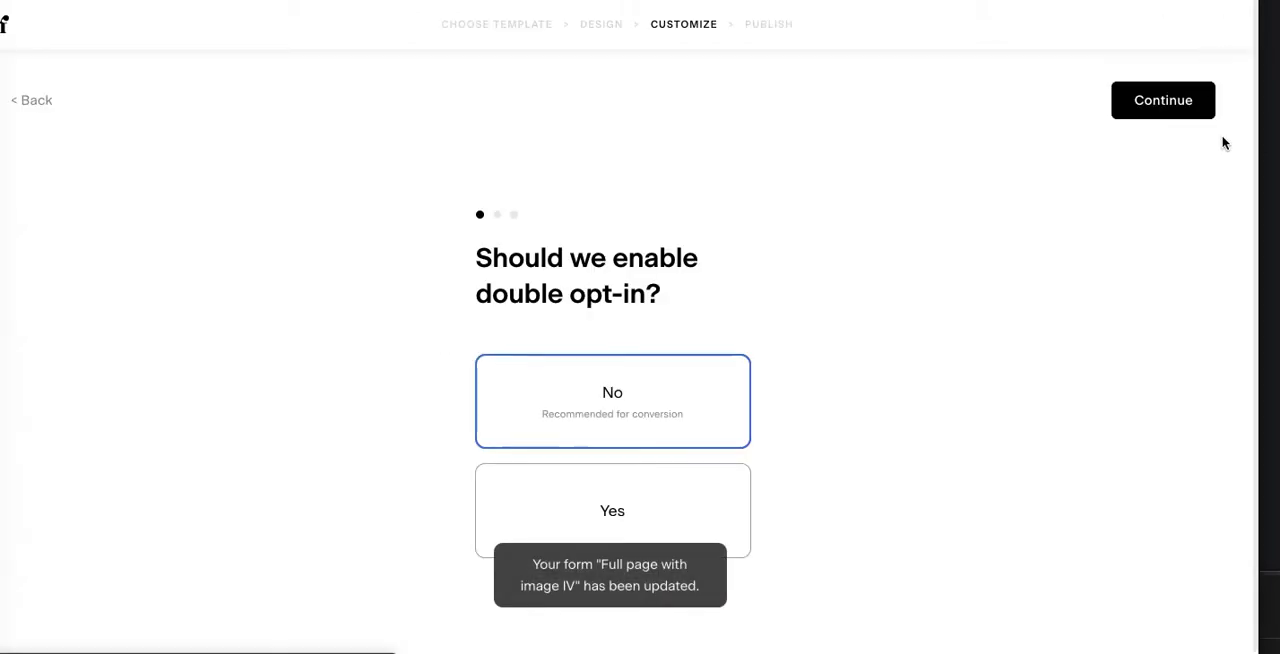
pyautogui.click(688, 386)
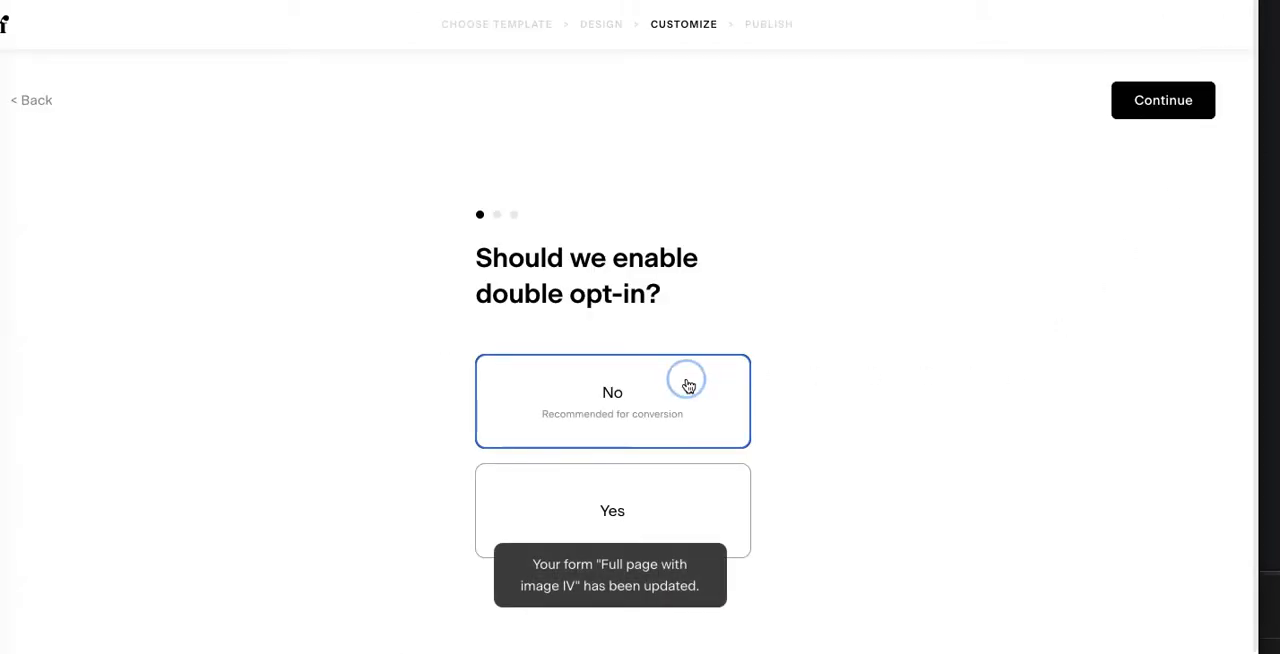
pyautogui.click(1173, 102)
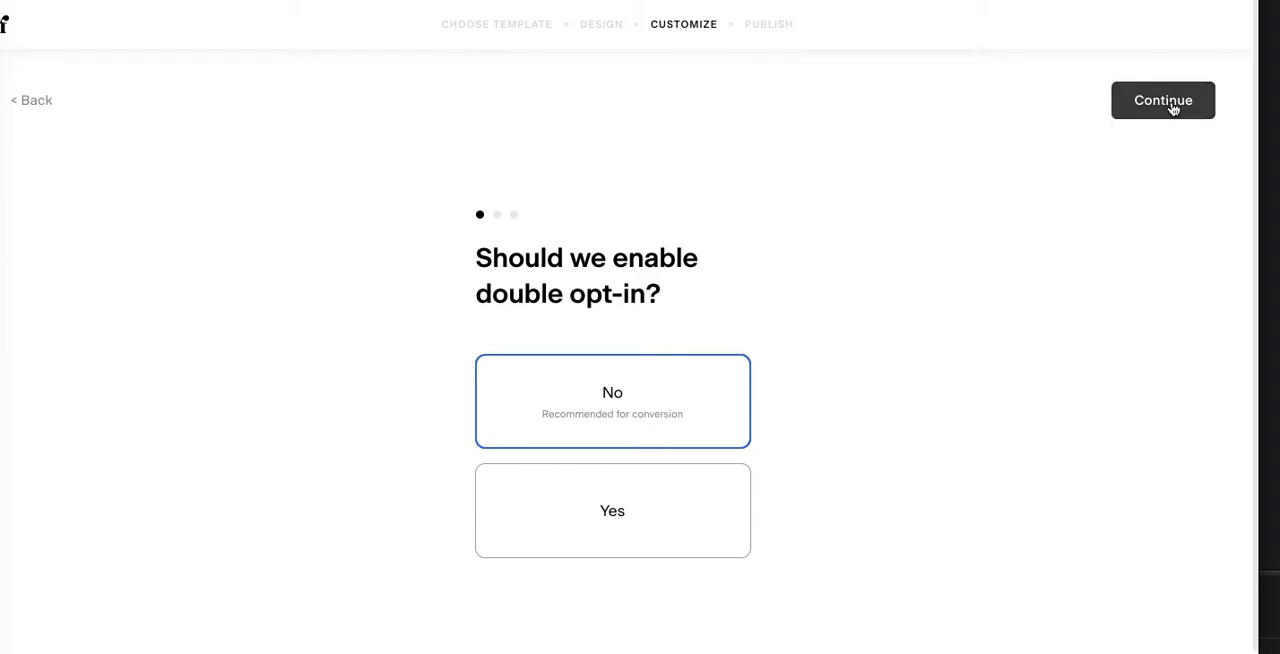
pyautogui.click(1173, 104)
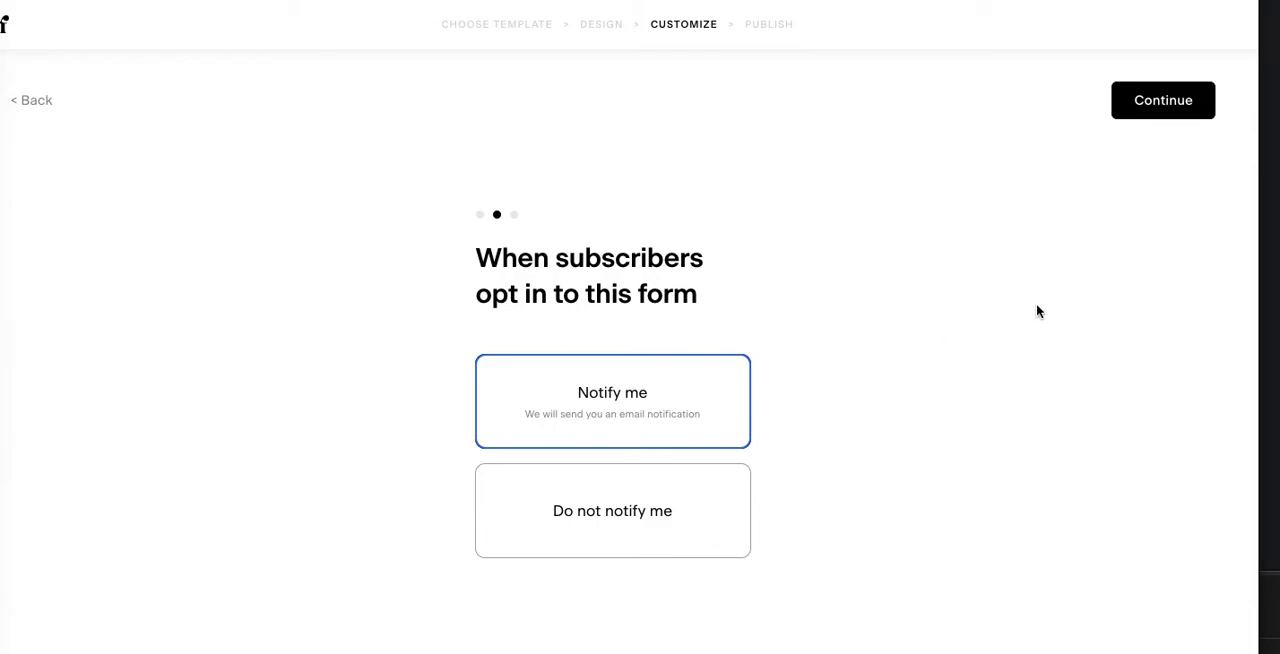
pyautogui.click(1147, 108)
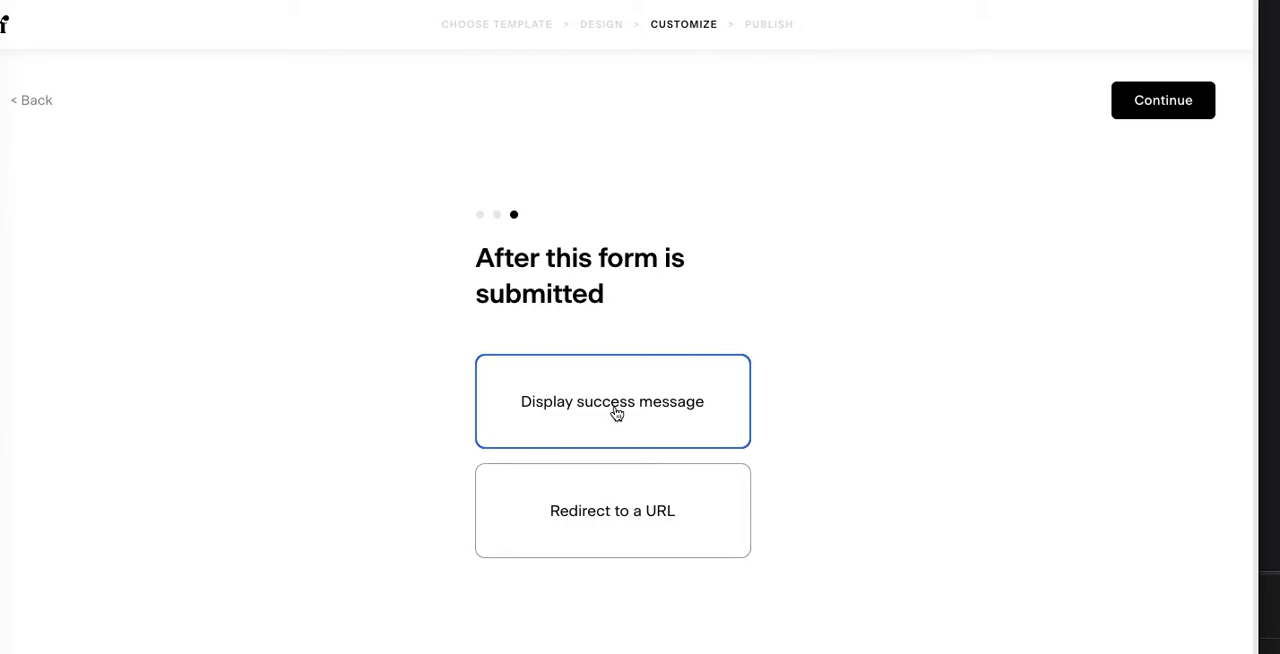
pyautogui.click(625, 515)
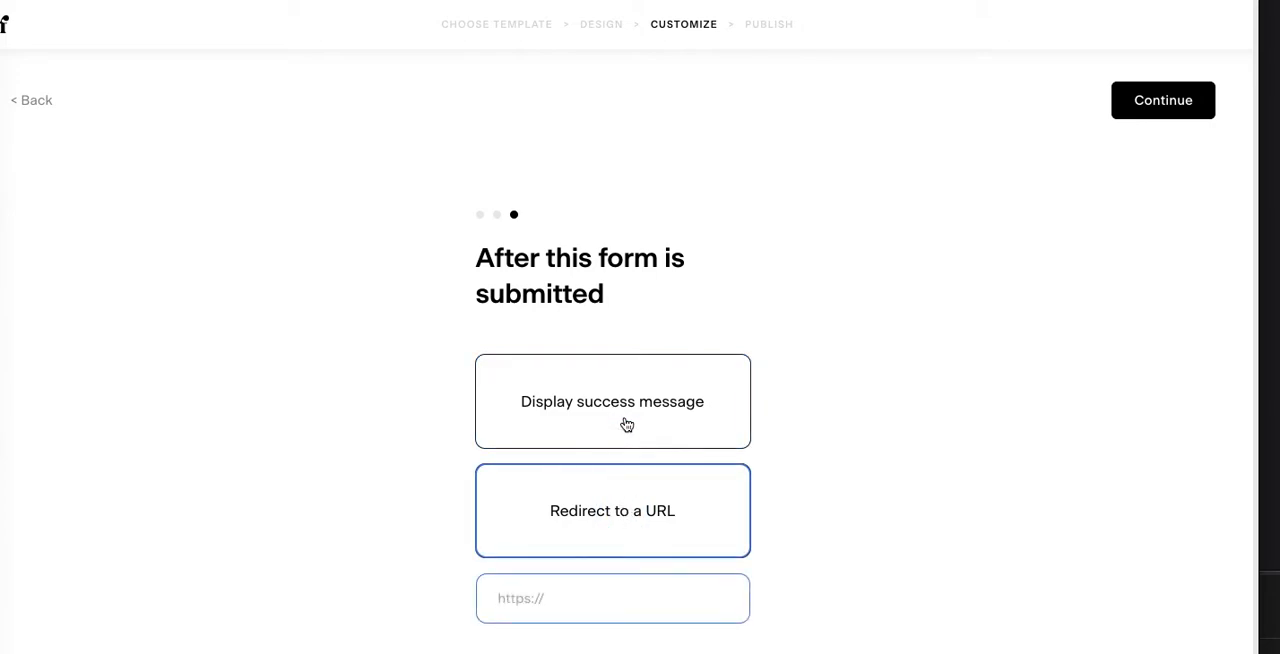
pyautogui.write('ht')
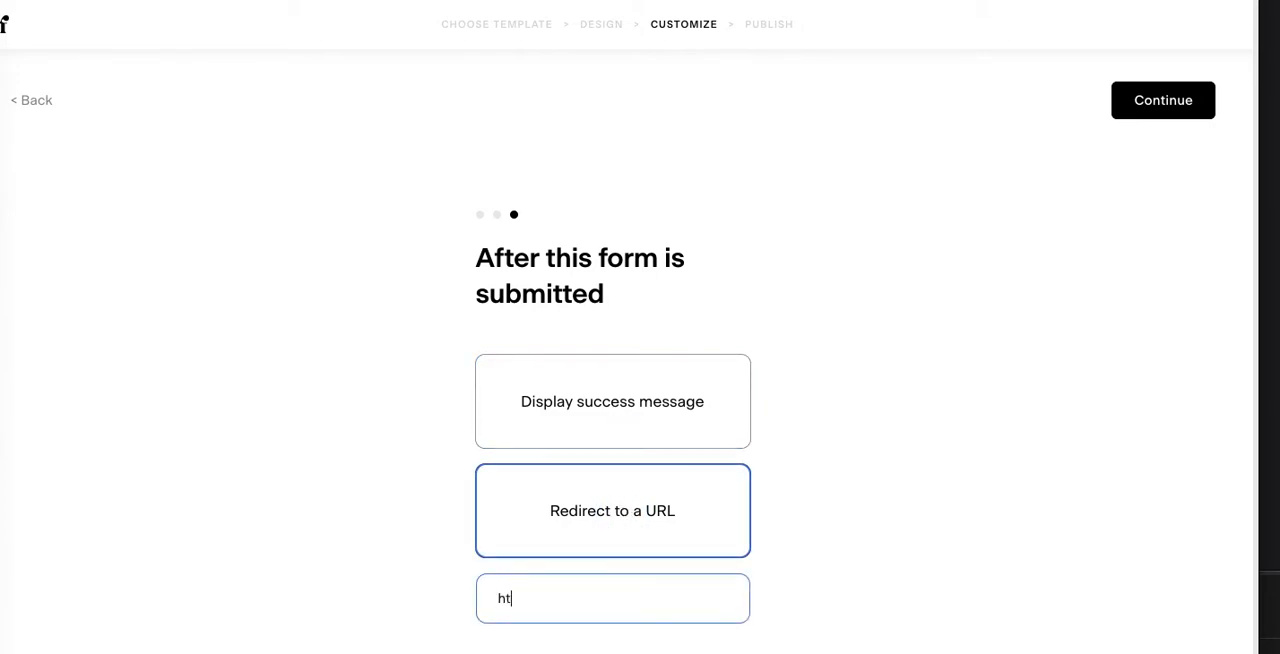
pyautogui.write('tp://enlightenup.mind')
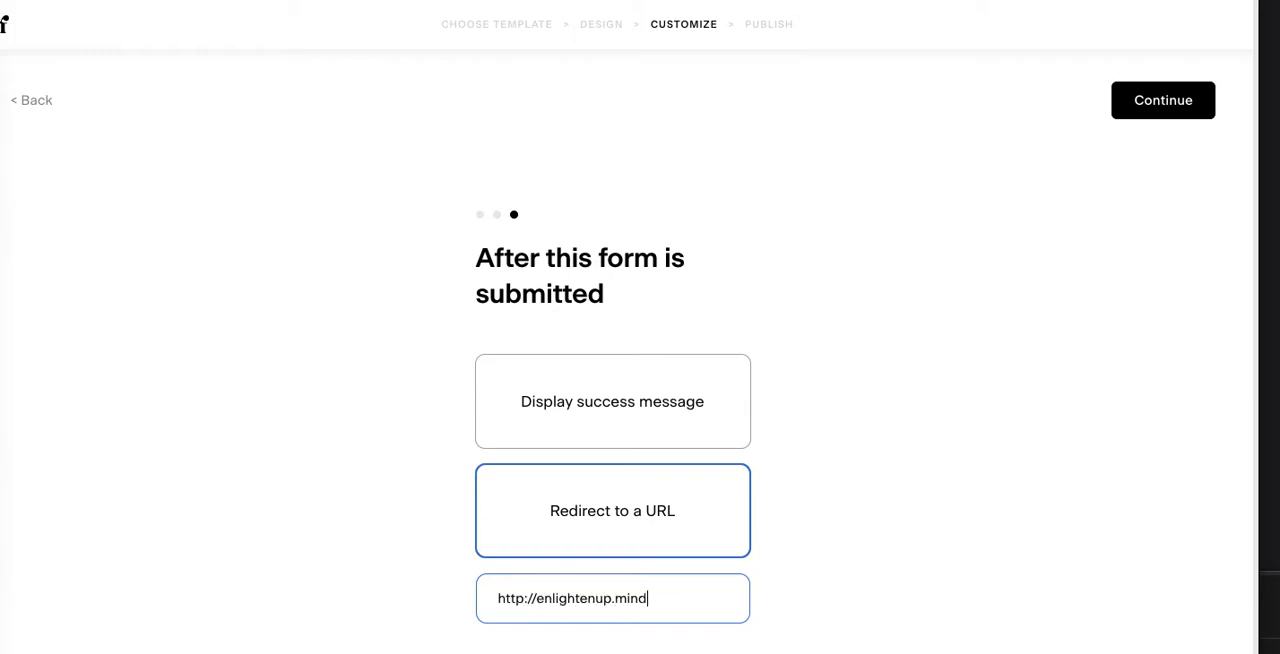
pyautogui.write('fulmarketplace.com')
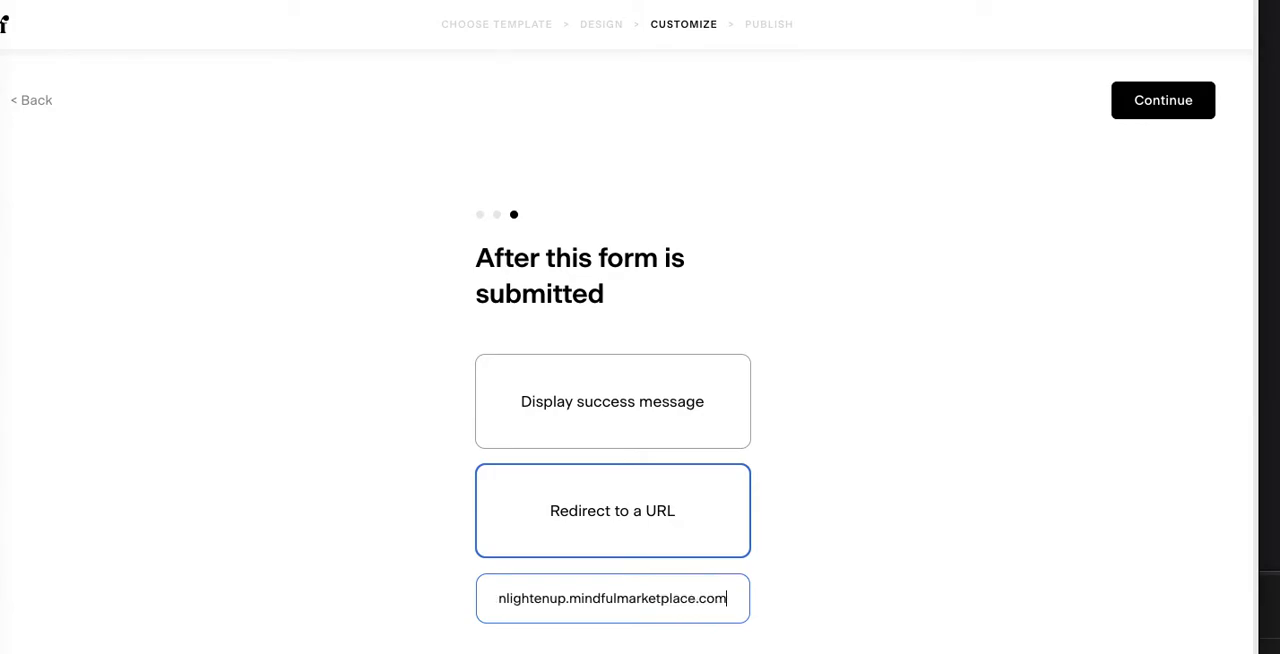
pyautogui.click(1159, 112)
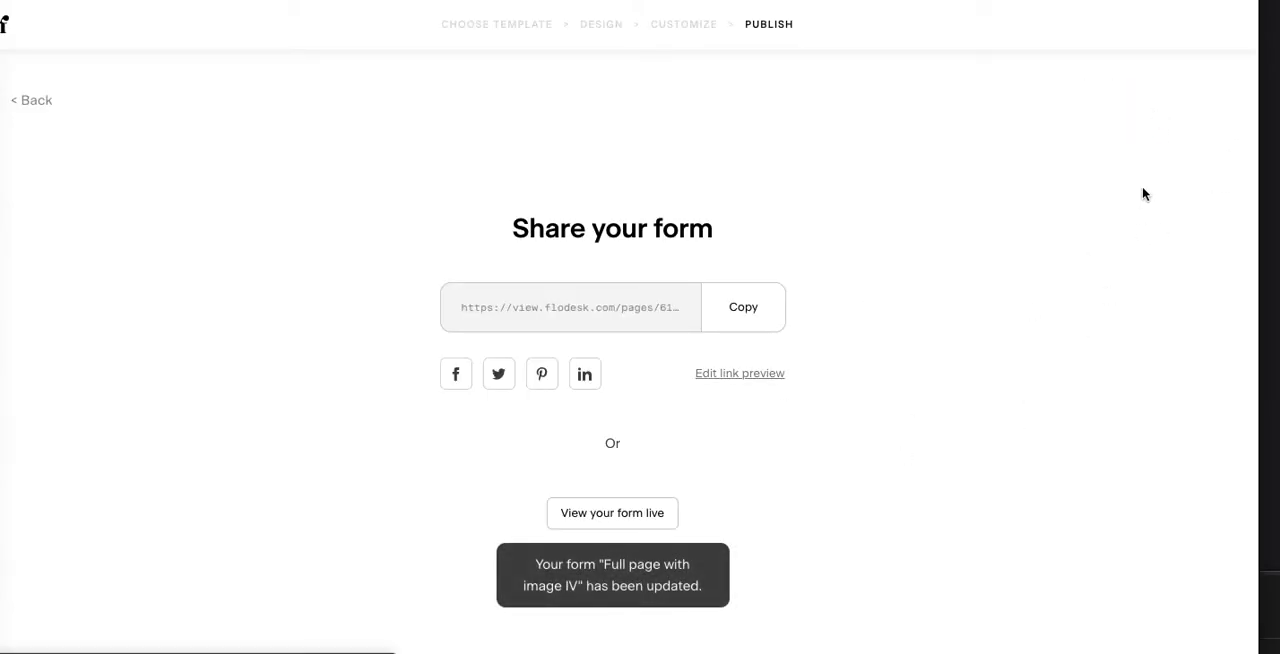
# Step: Copy the form's share link and open the live form
pyautogui.click(765, 309)
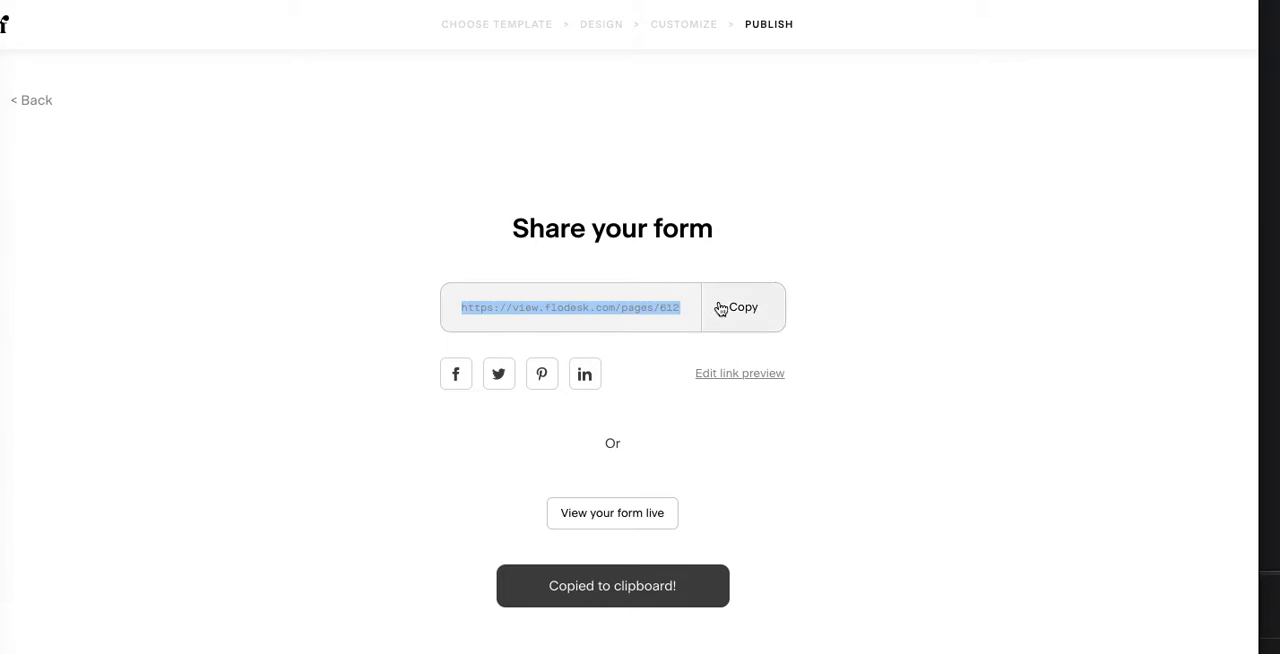
pyautogui.click(641, 513)
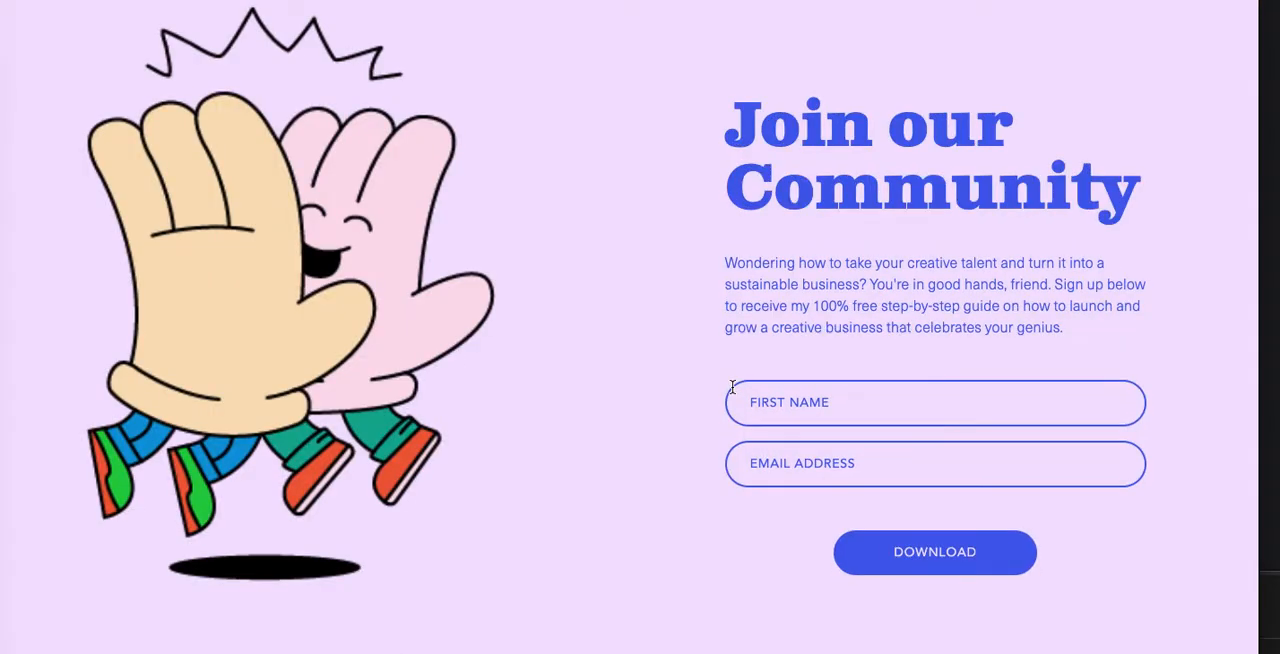
# Step: Fill in the subscriber's first name and email address on the live form and submit it
pyautogui.click(952, 398)
pyautogui.write('IAN')
pyautogui.click(887, 444)
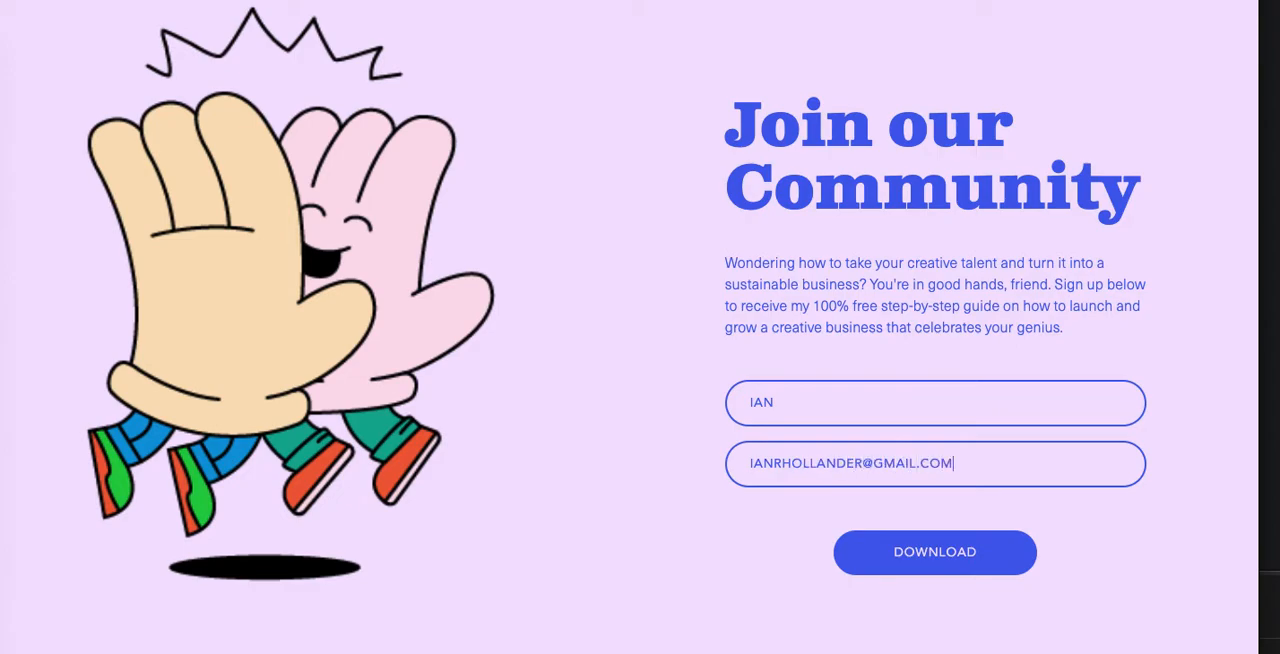
pyautogui.click(969, 553)
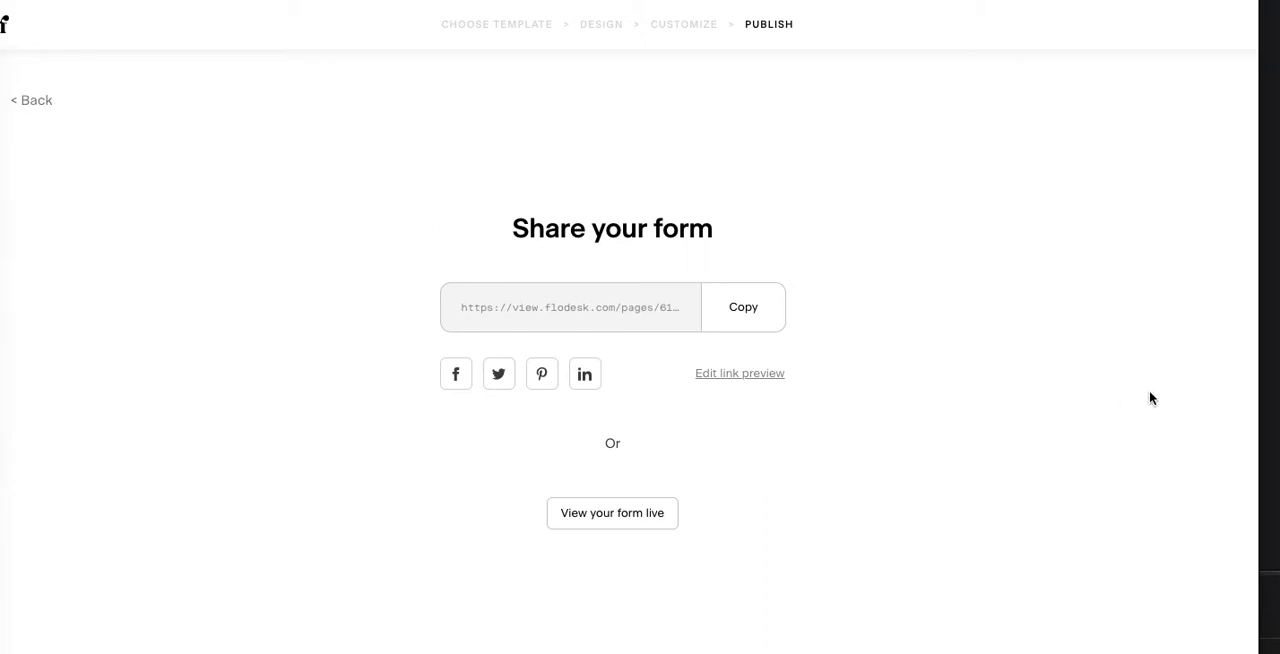
# Step: Return to the template selection and examine the popup, inline and full page form templates
pyautogui.click(40, 102)
pyautogui.click(499, 27)
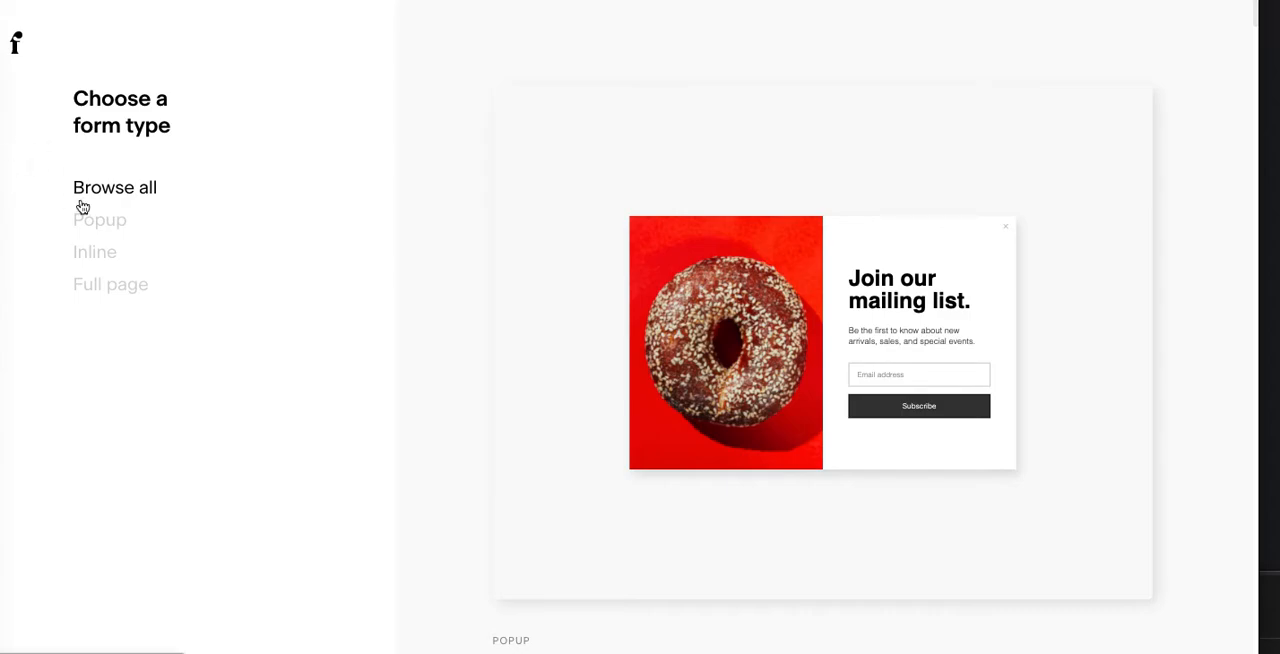
pyautogui.click(119, 229)
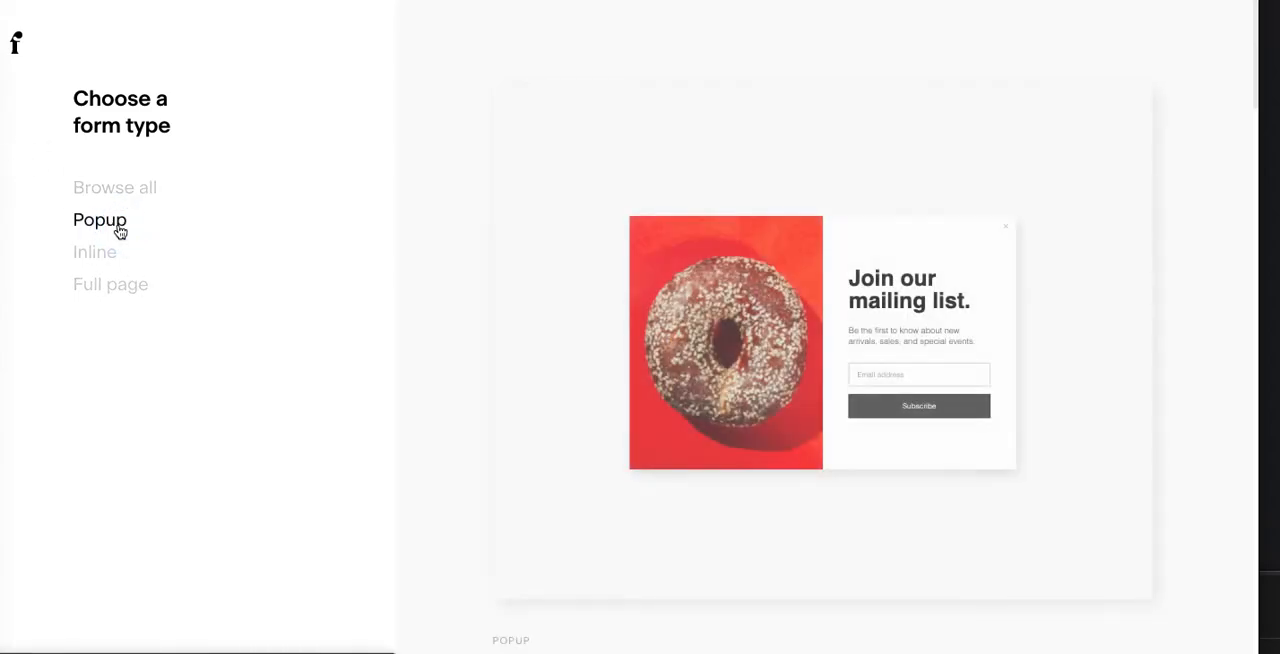
pyautogui.click(112, 262)
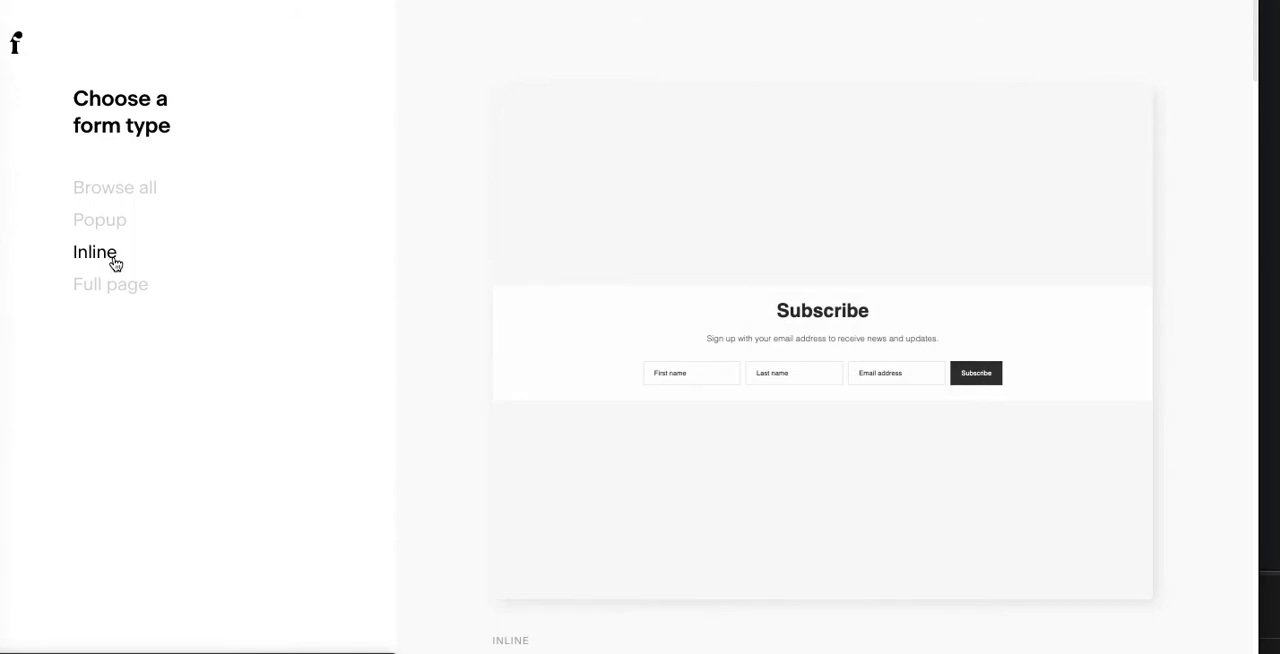
pyautogui.press('Down')
pyautogui.press('Down')
pyautogui.press('Down')
pyautogui.press('Down')
pyautogui.press('Down')
pyautogui.press('Down')
pyautogui.press('Down')
pyautogui.press('Down')
pyautogui.press('Down')
pyautogui.press('Down')
pyautogui.press('Down')
pyautogui.press('Down')
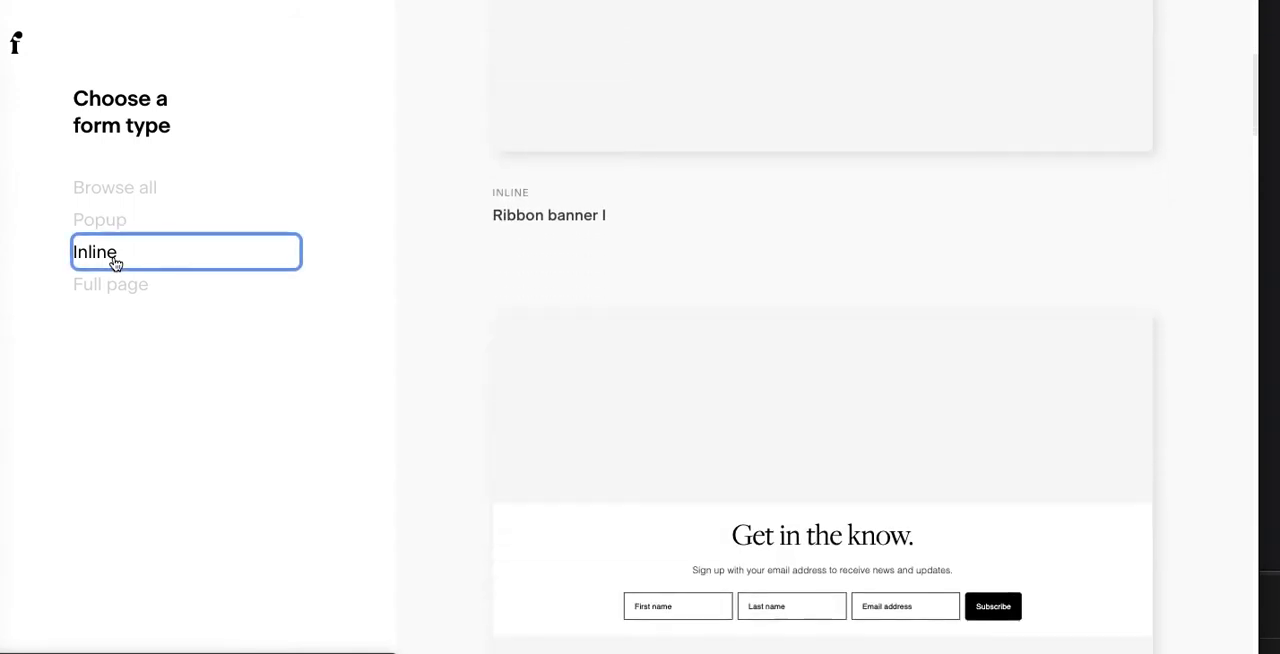
pyautogui.click(122, 288)
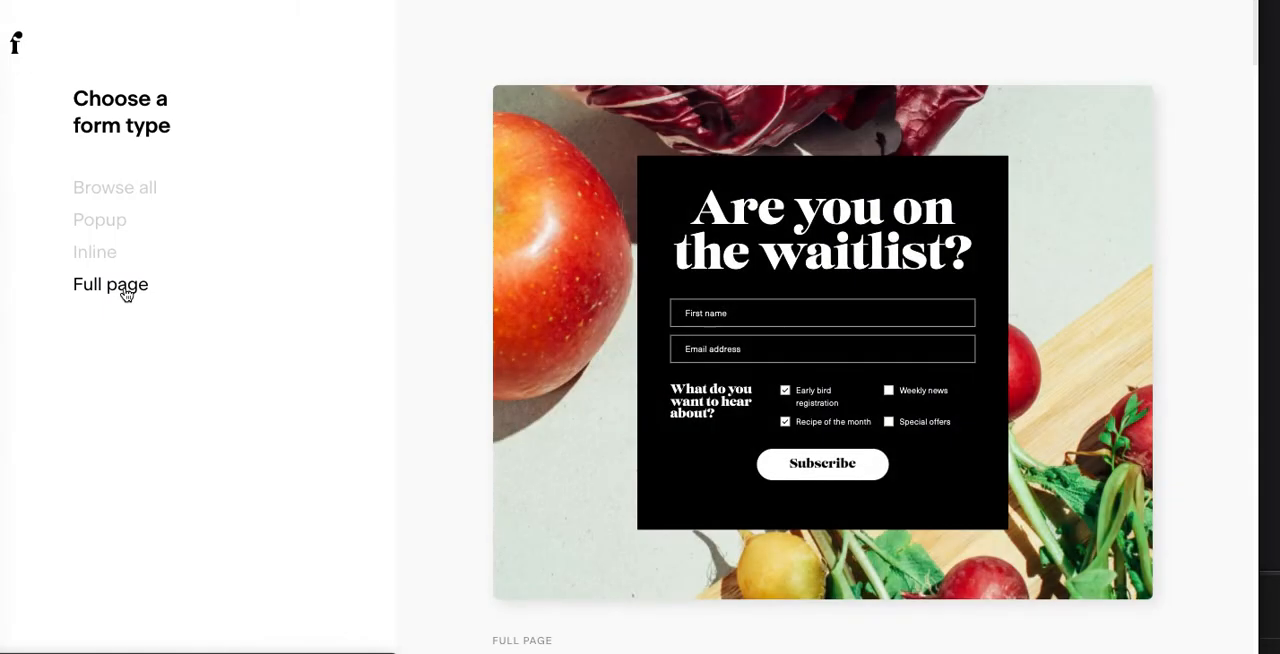
pyautogui.click(126, 294)
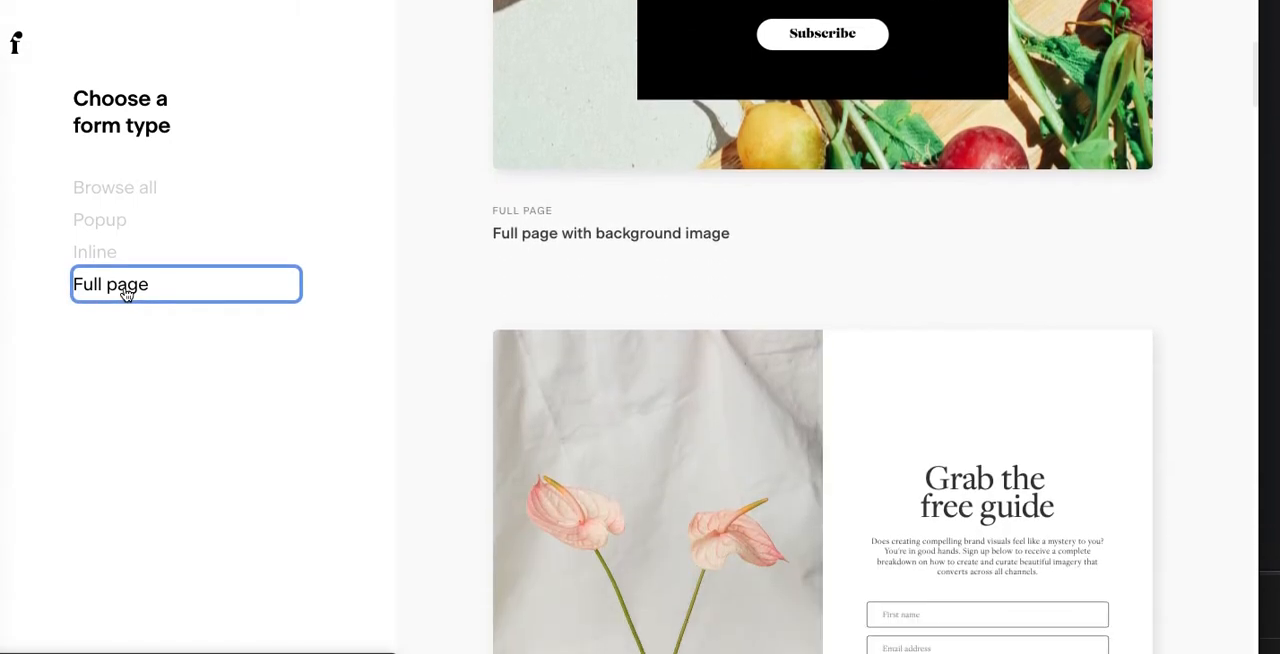
pyautogui.scroll(-4, 126, 294)
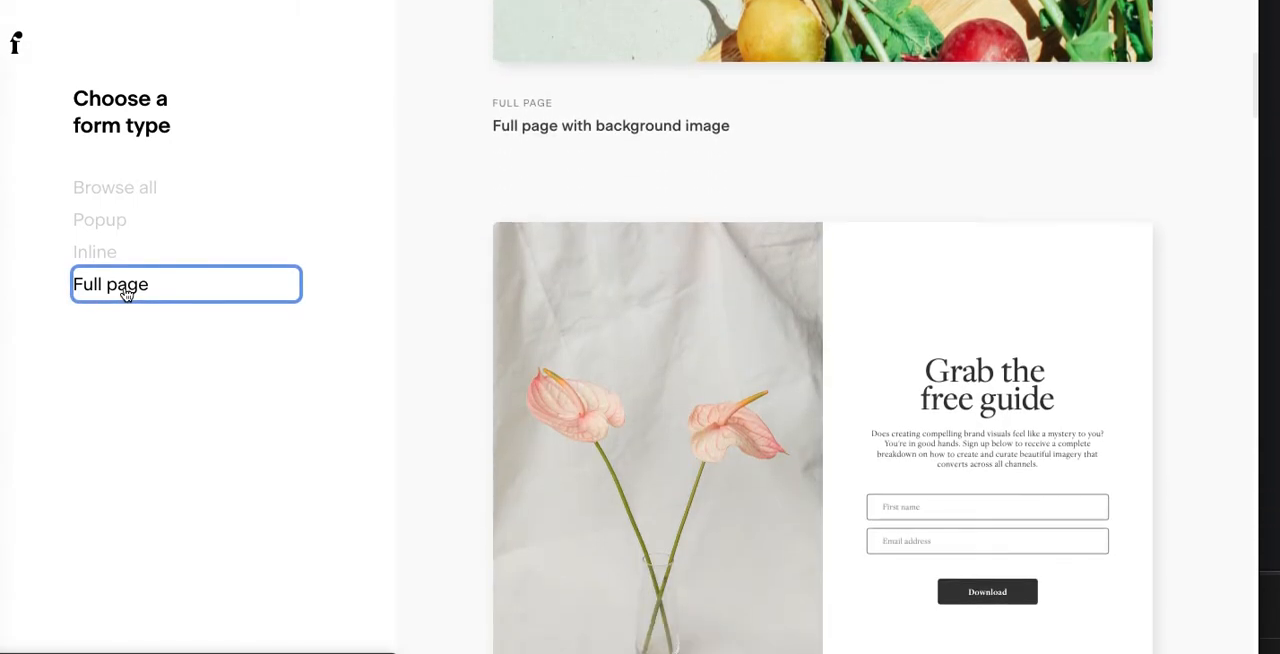
pyautogui.scroll(-6, 126, 294)
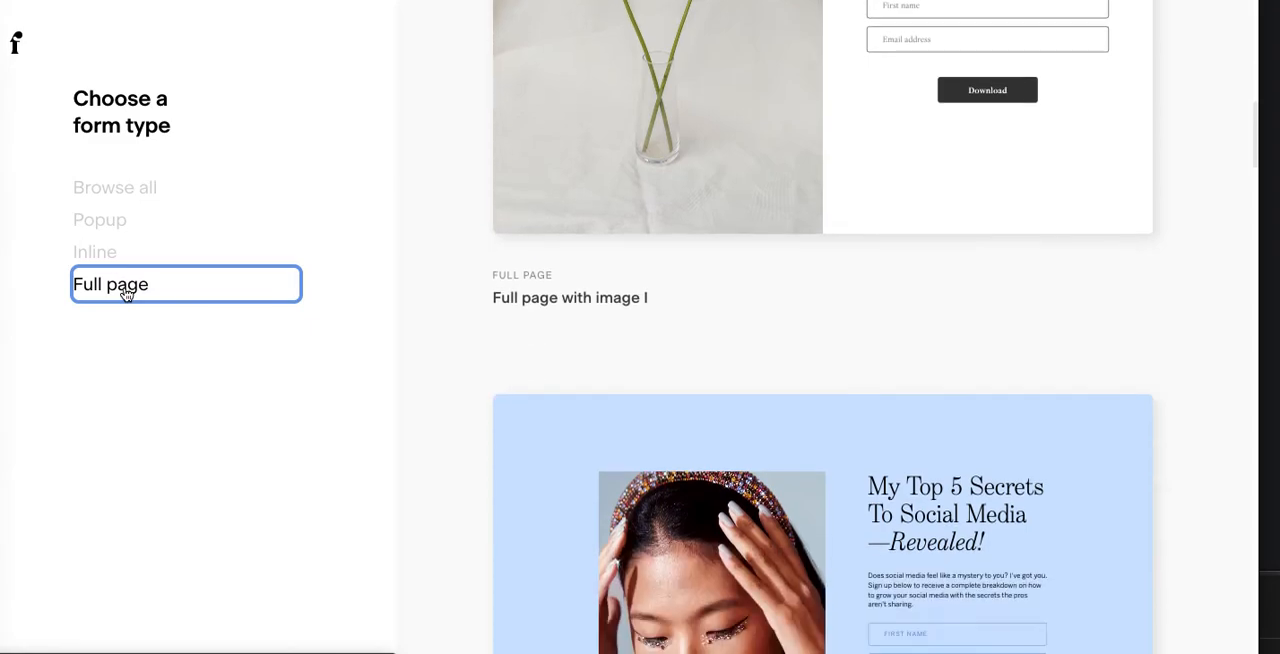
# Step: Examine the full page form templates, both with and without an image, through to the last one
pyautogui.scroll(-6, 126, 294)
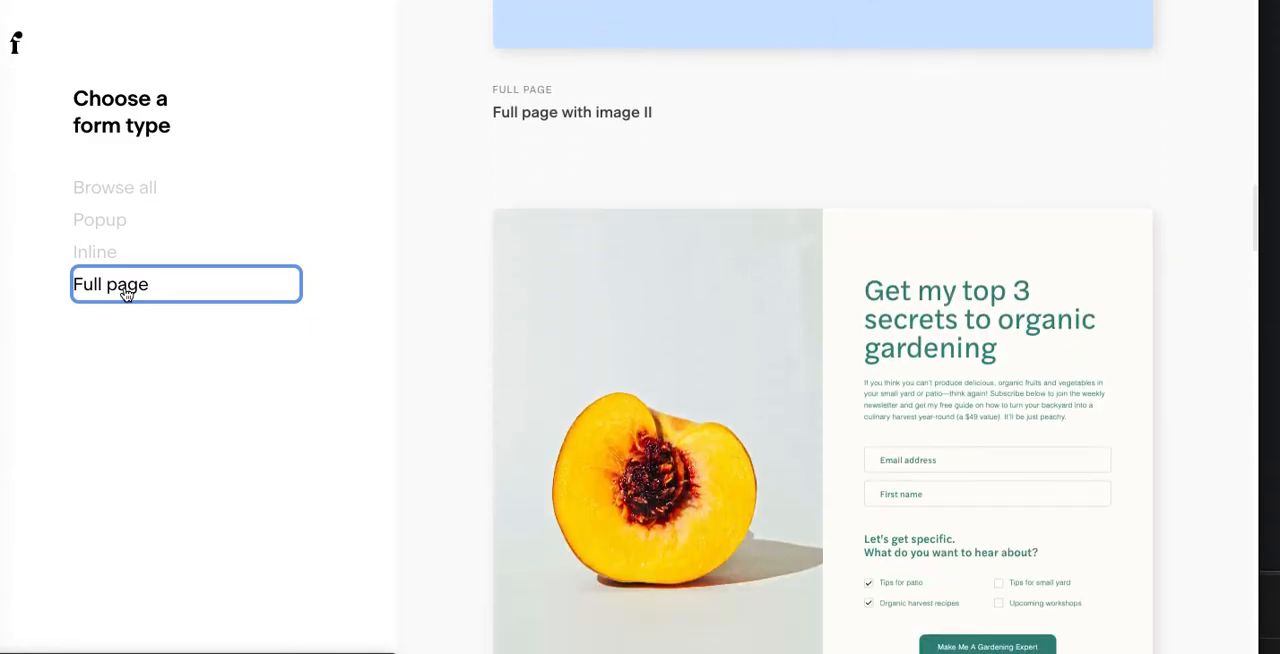
pyautogui.scroll(-4, 126, 294)
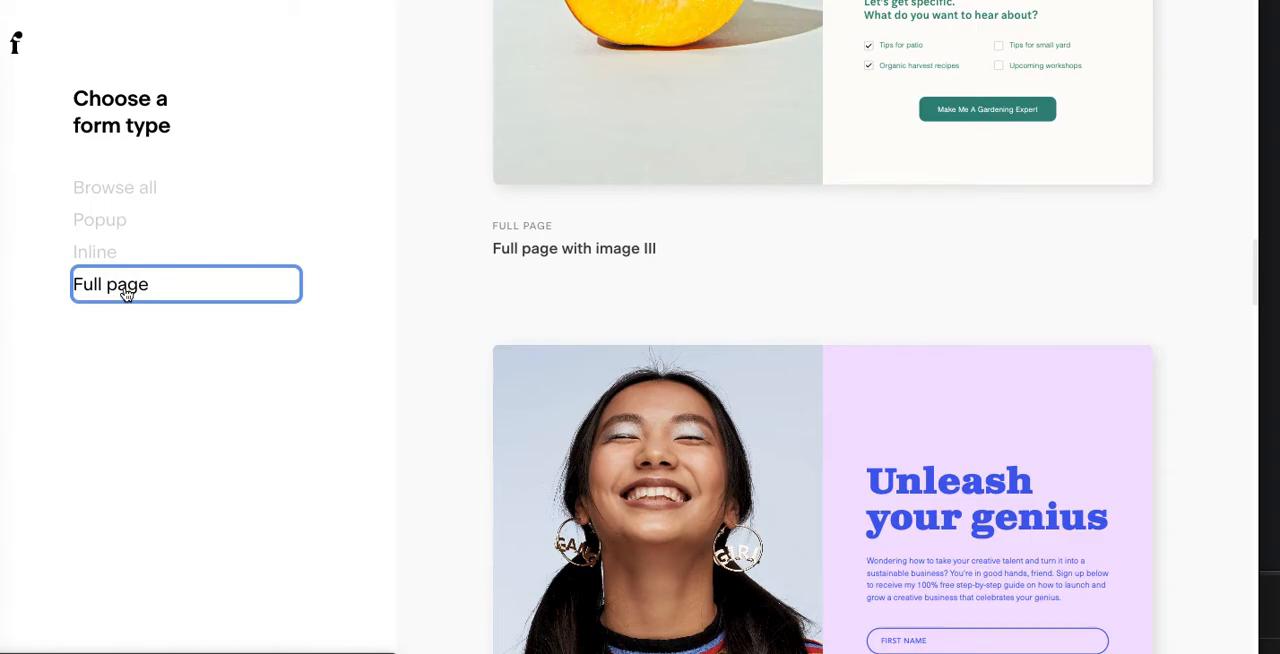
pyautogui.scroll(-2, 126, 294)
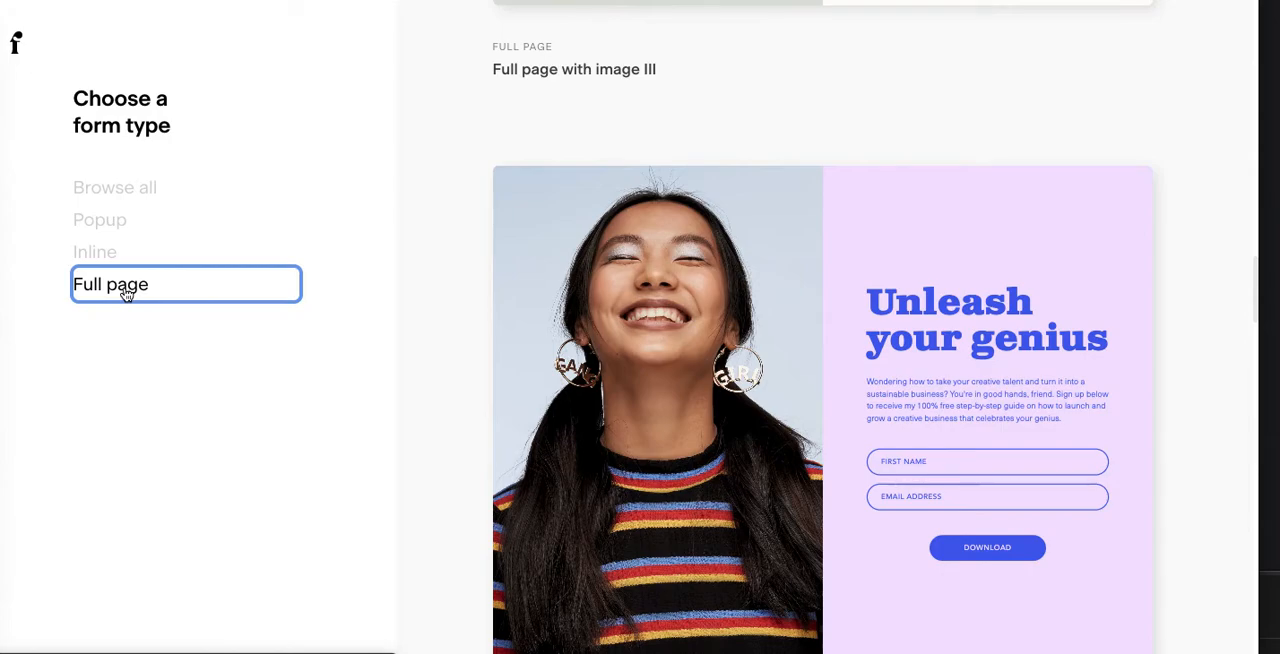
pyautogui.scroll(-5, 126, 294)
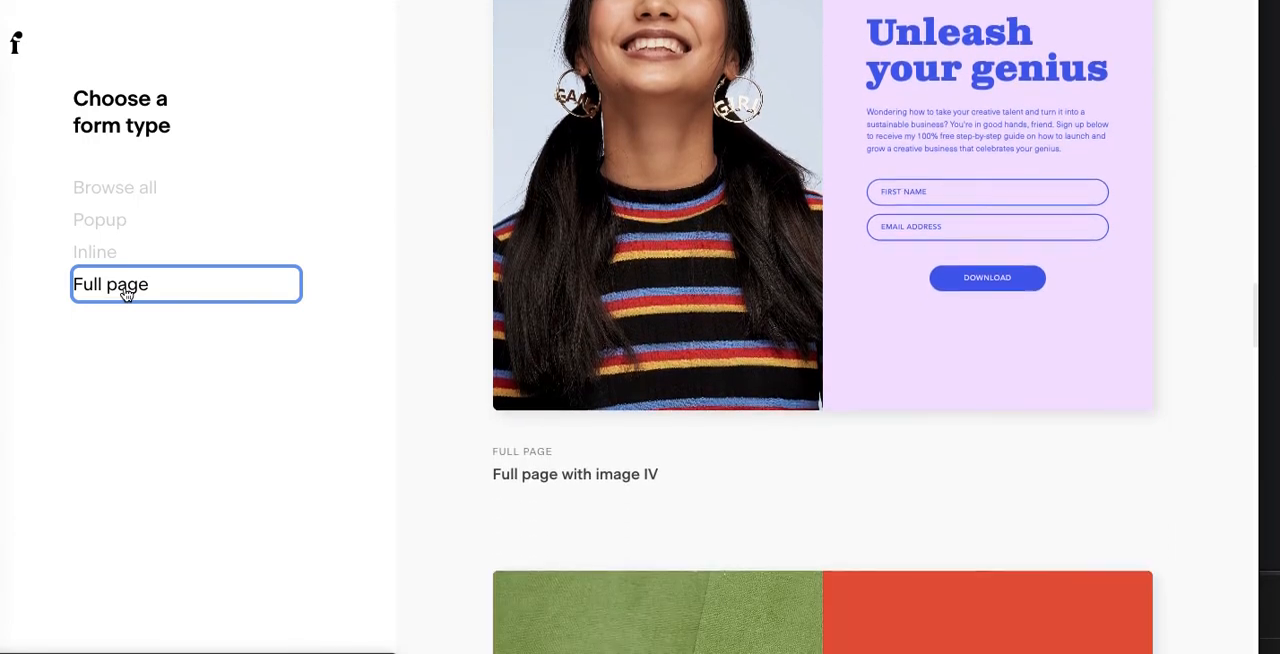
pyautogui.scroll(-5, 126, 294)
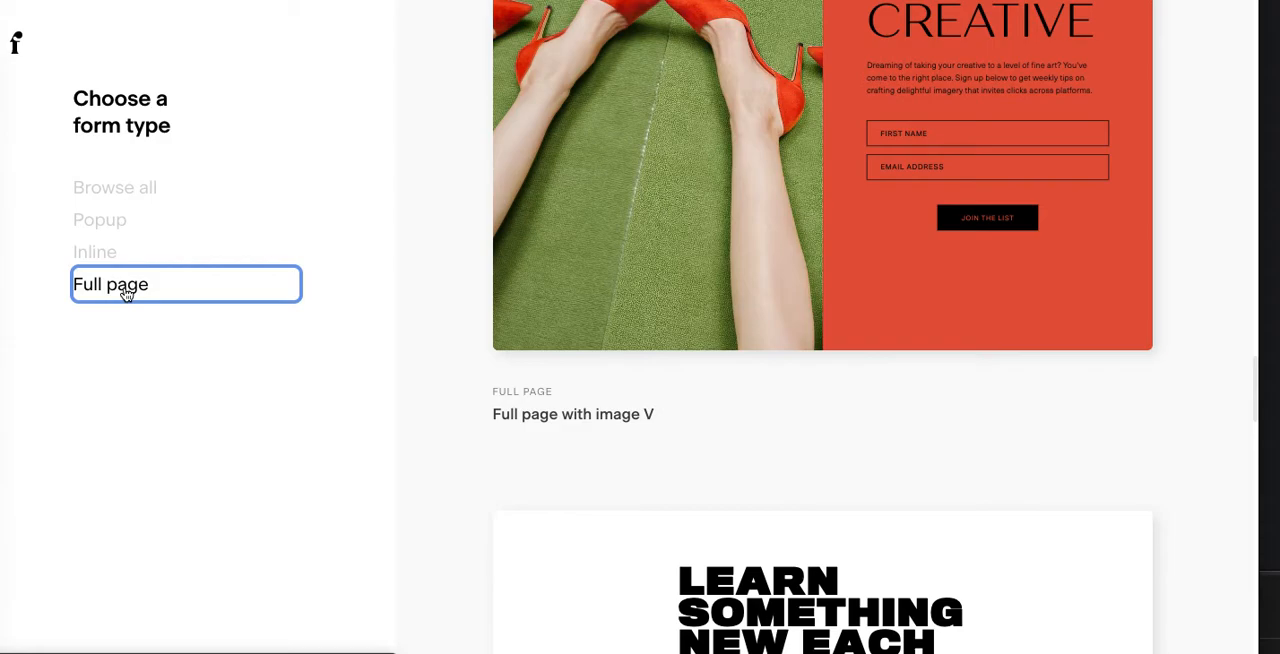
pyautogui.scroll(-3, 126, 294)
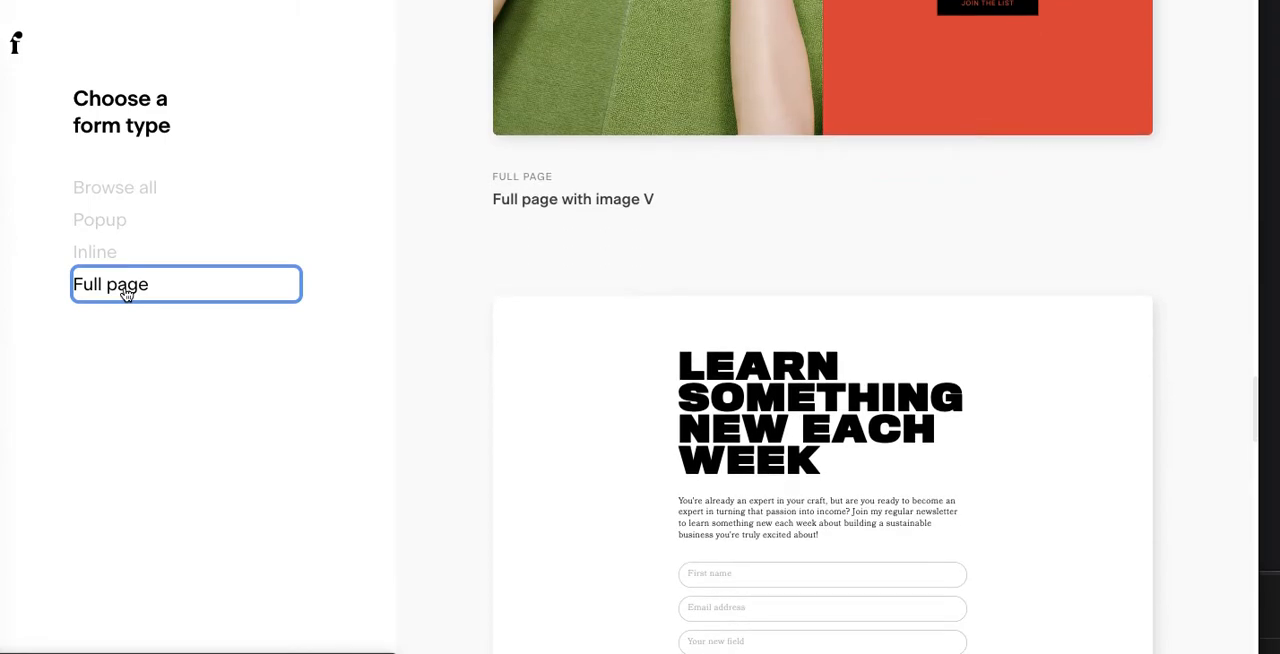
pyautogui.scroll(-8, 126, 294)
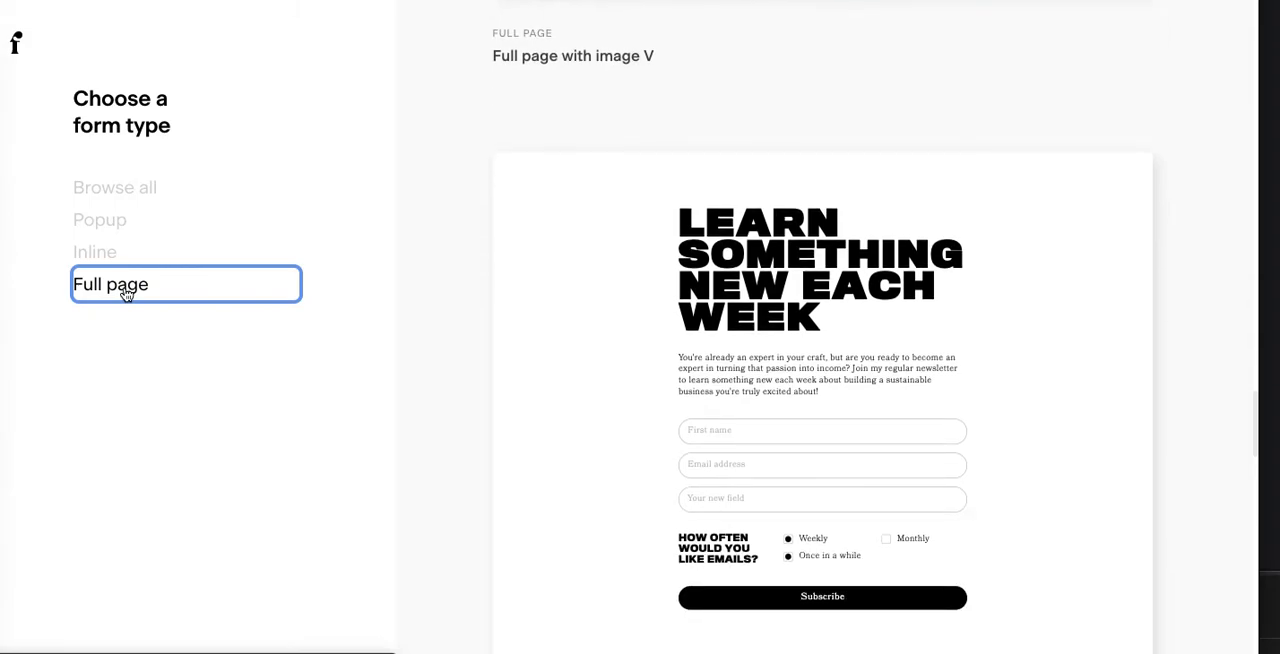
pyautogui.scroll(-3, 126, 294)
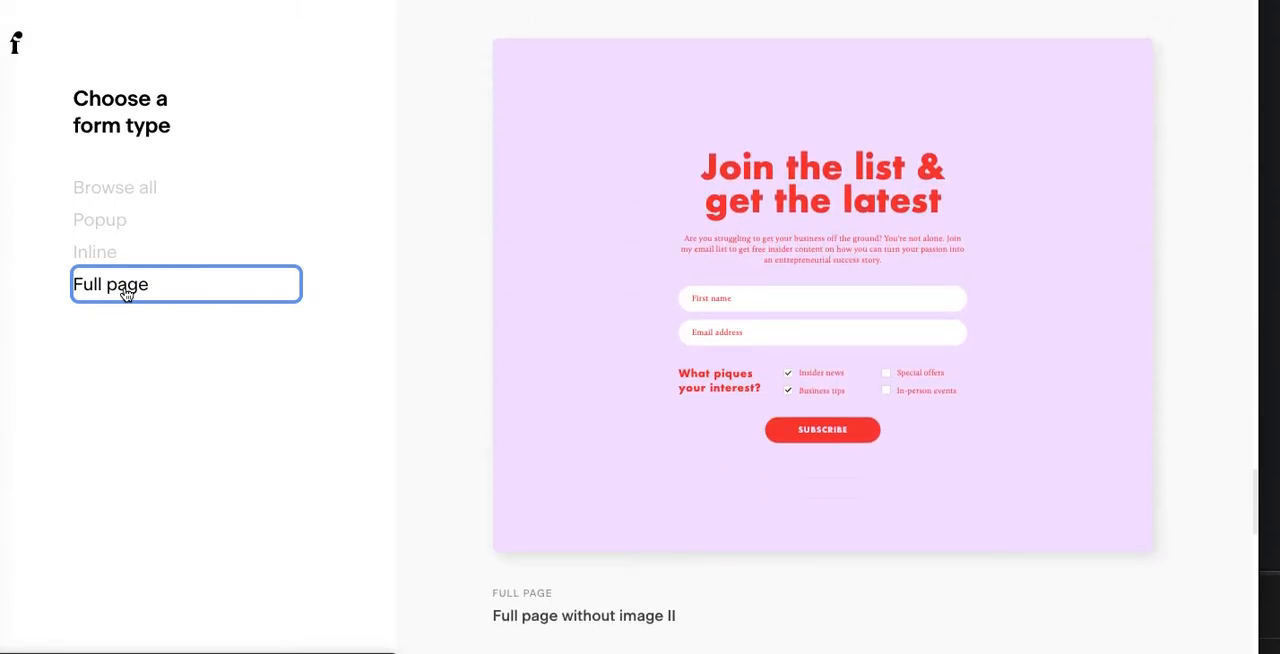
pyautogui.moveTo(600, 337)
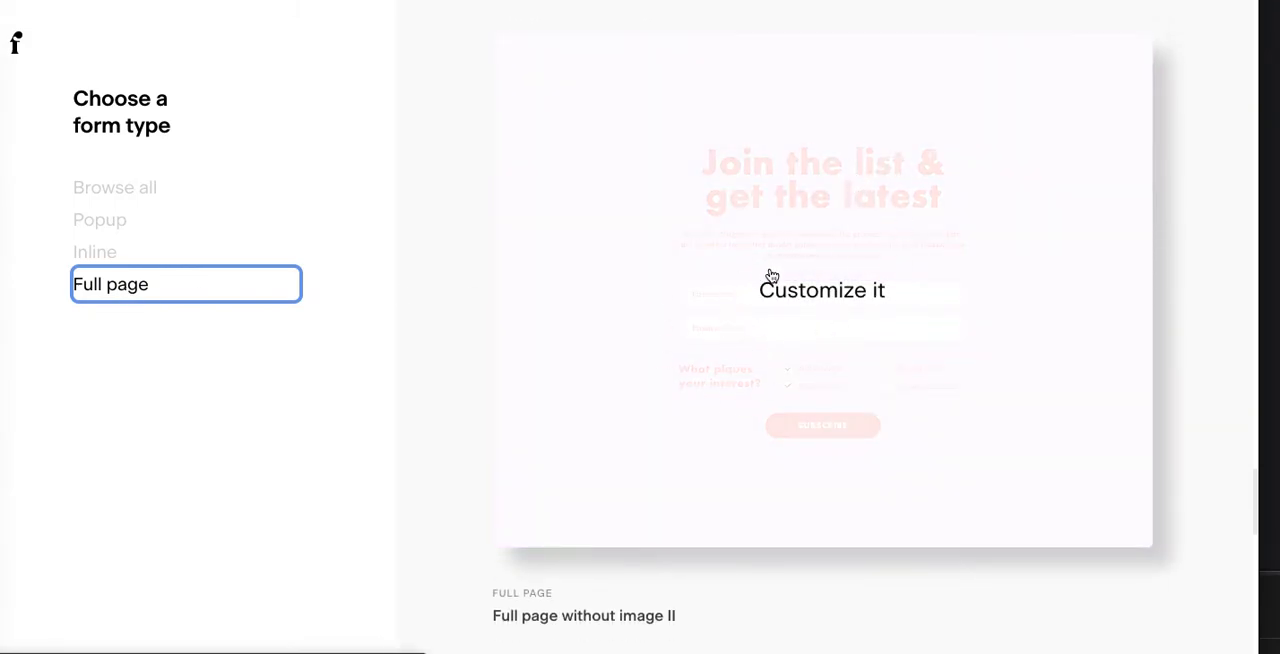
pyautogui.scroll(-1, 773, 464)
pyautogui.scroll(-8, 773, 464)
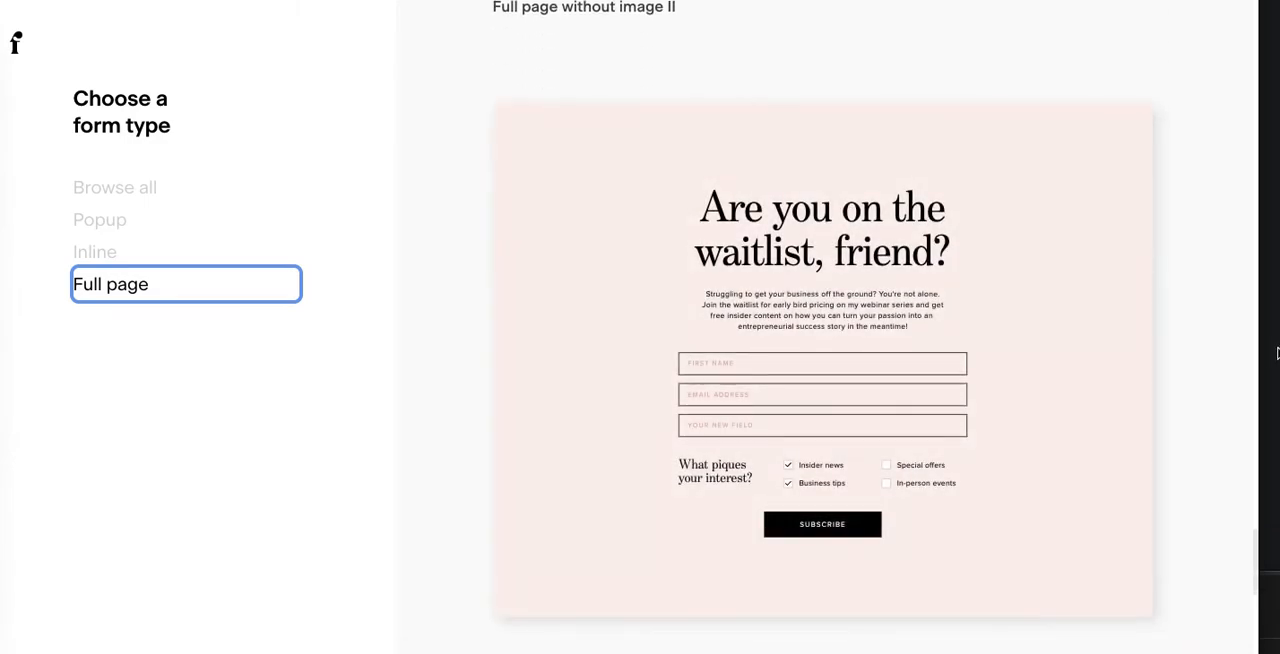
pyautogui.scroll(-9, 1277, 352)
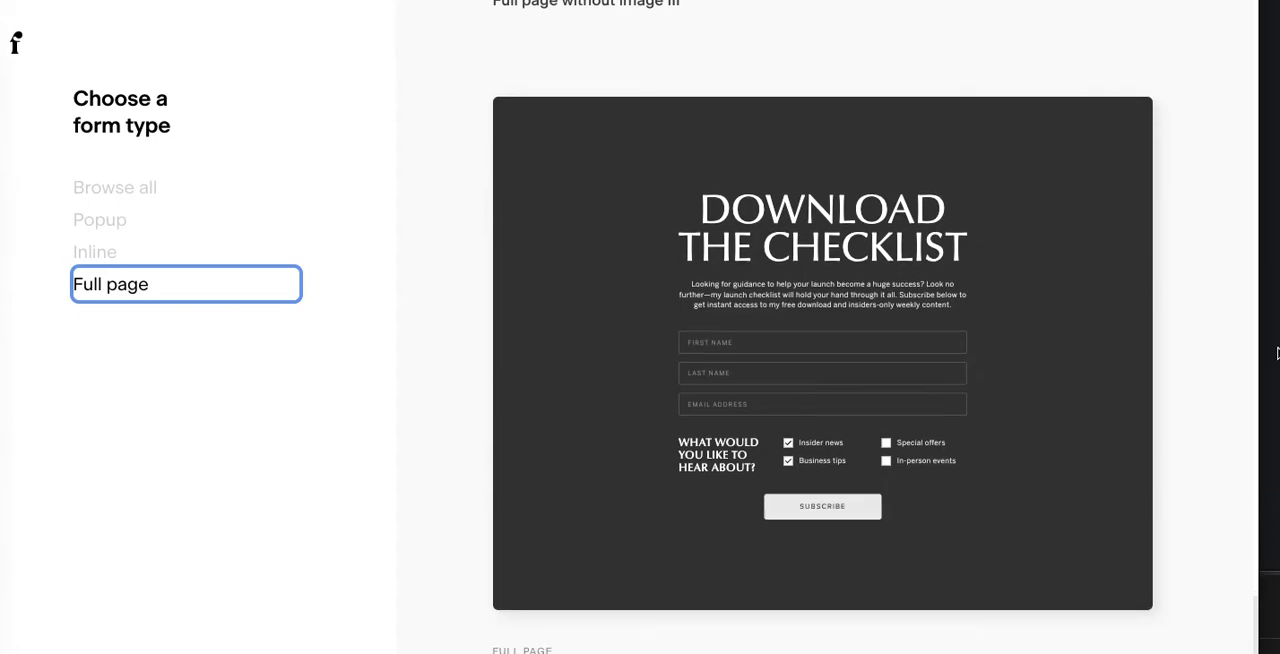
pyautogui.scroll(-2, 1277, 352)
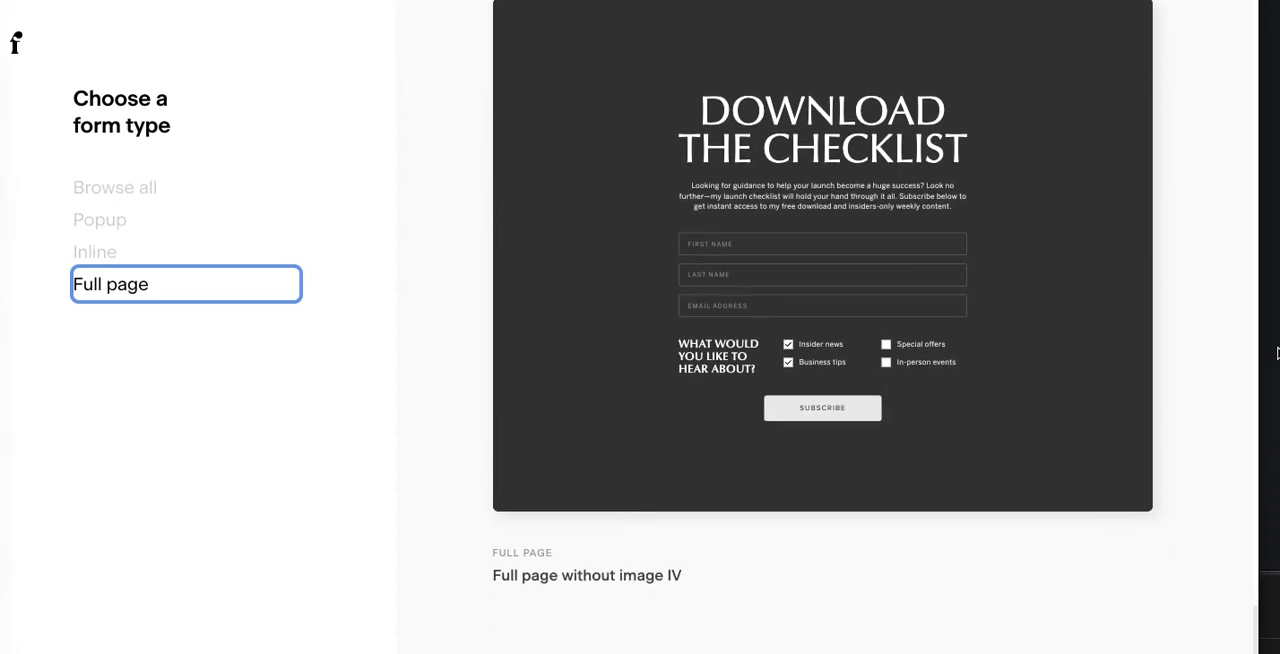
# Step: Create a form from the "Full page without image III" template and assign its subscribers to the second listed segment
pyautogui.scroll(3, 1277, 352)
pyautogui.moveTo(1006, 323)
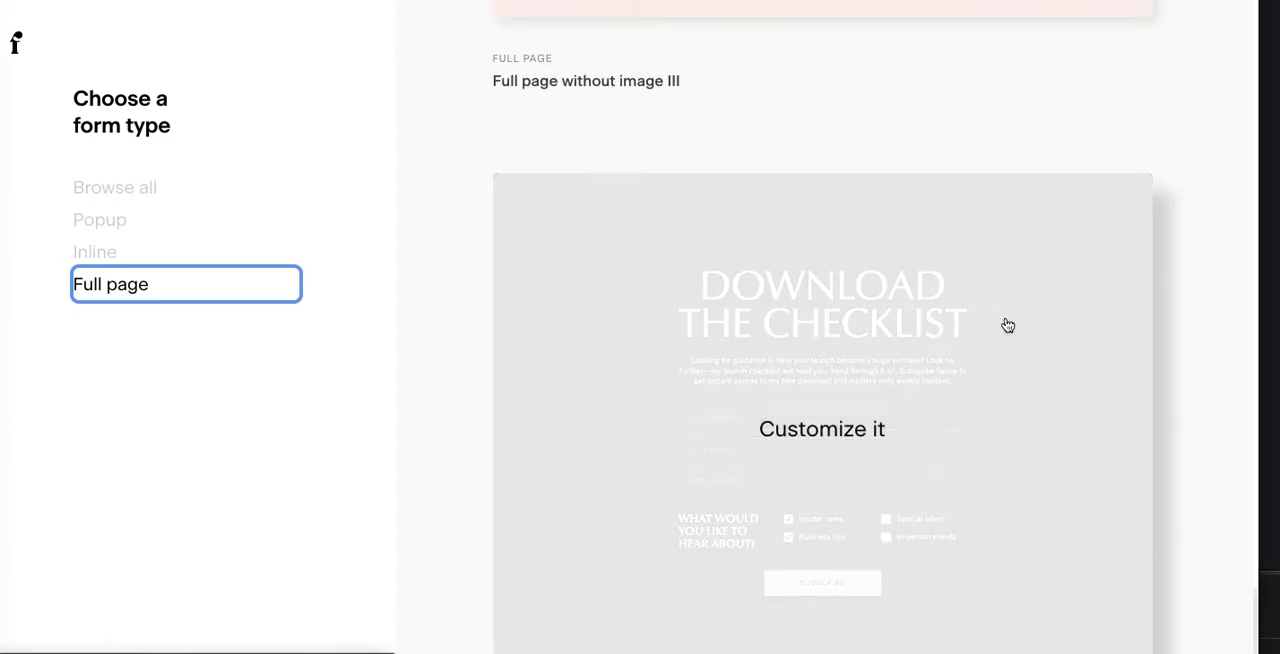
pyautogui.scroll(5, 1006, 323)
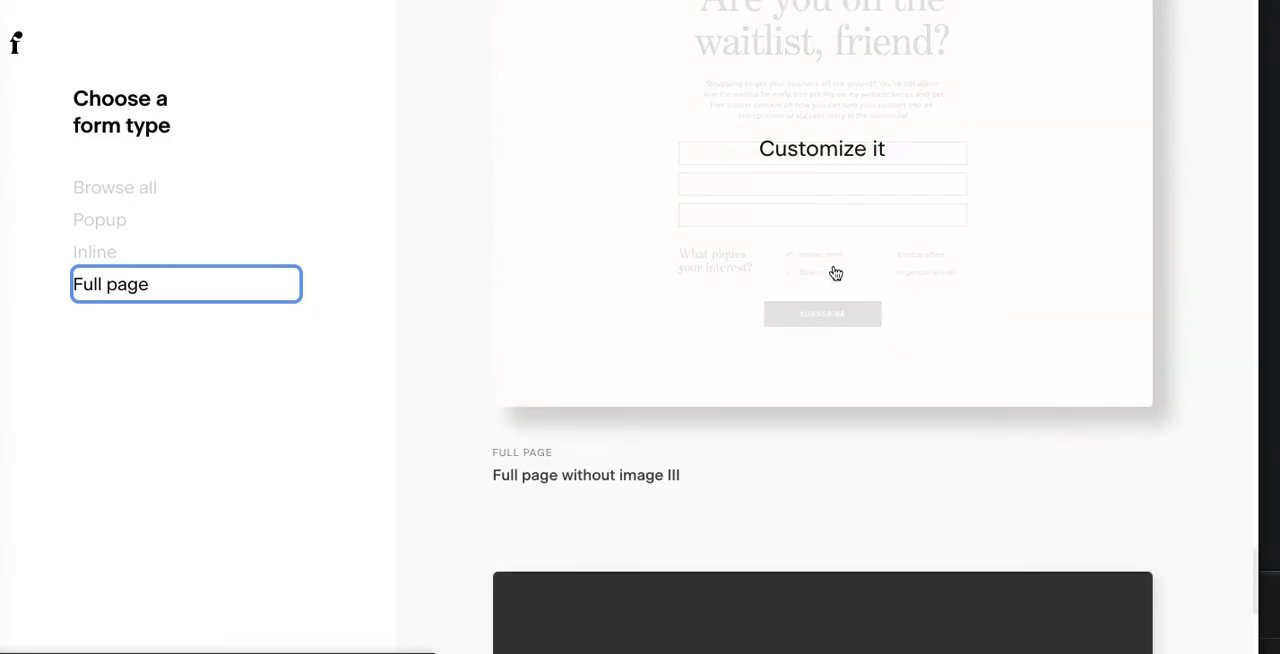
pyautogui.scroll(3, 350, 202)
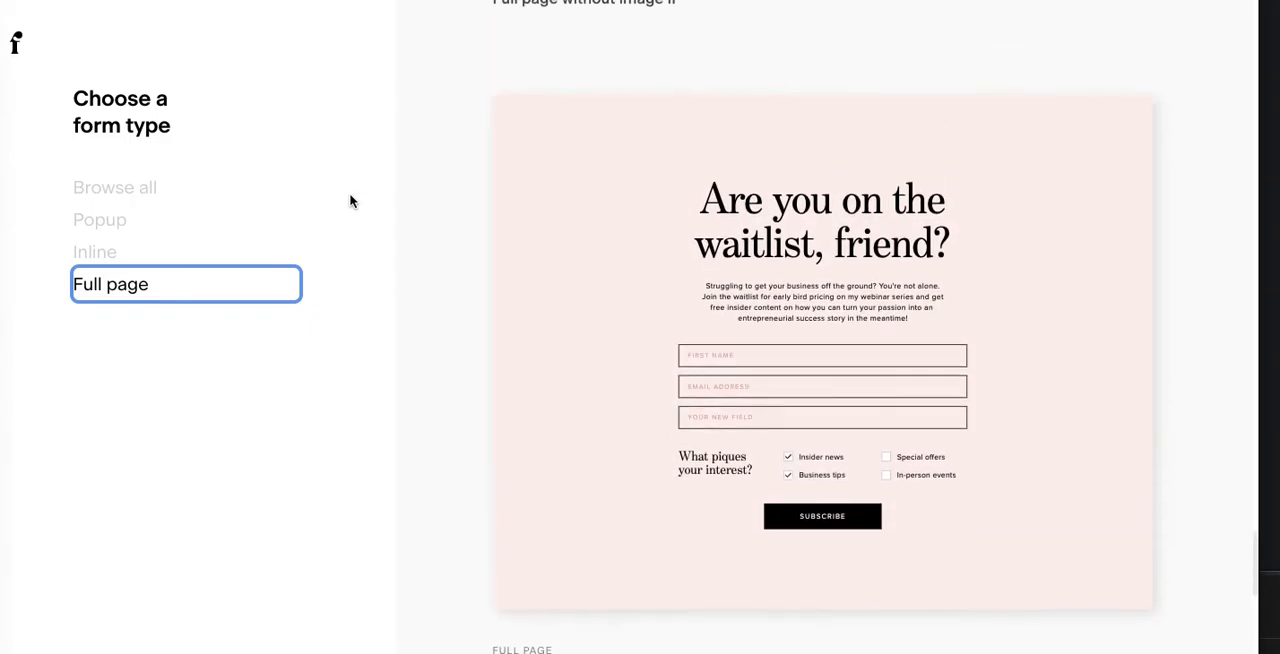
pyautogui.moveTo(791, 321)
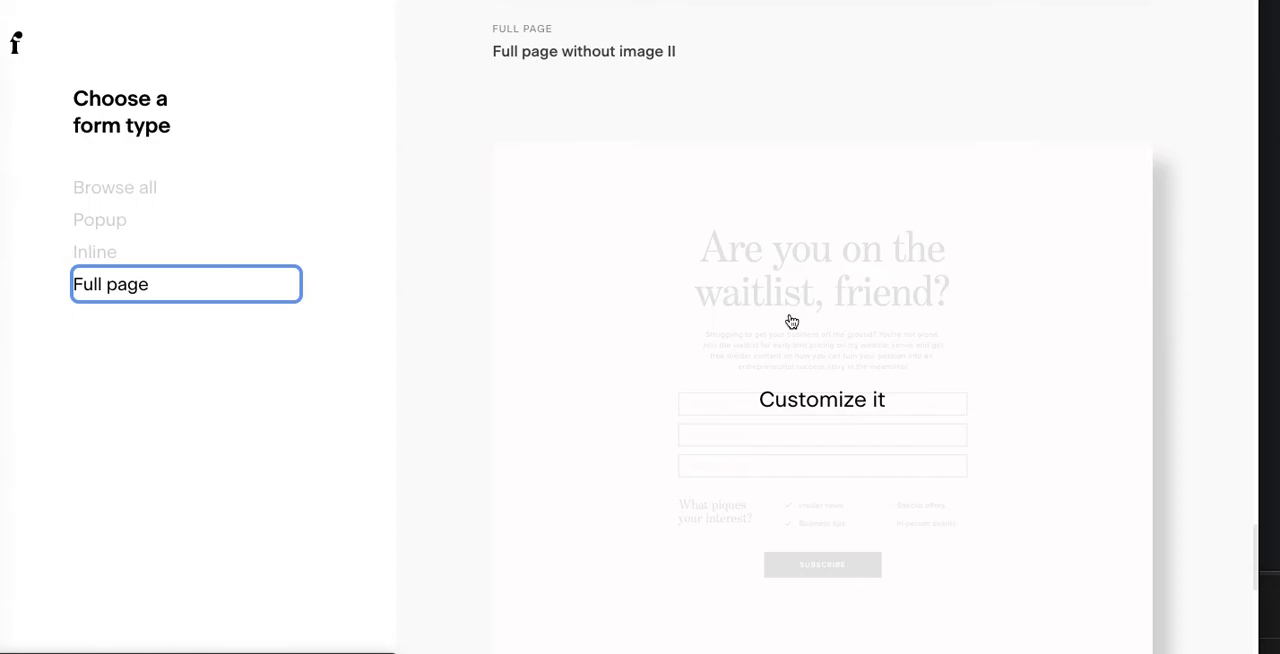
pyautogui.click(791, 321)
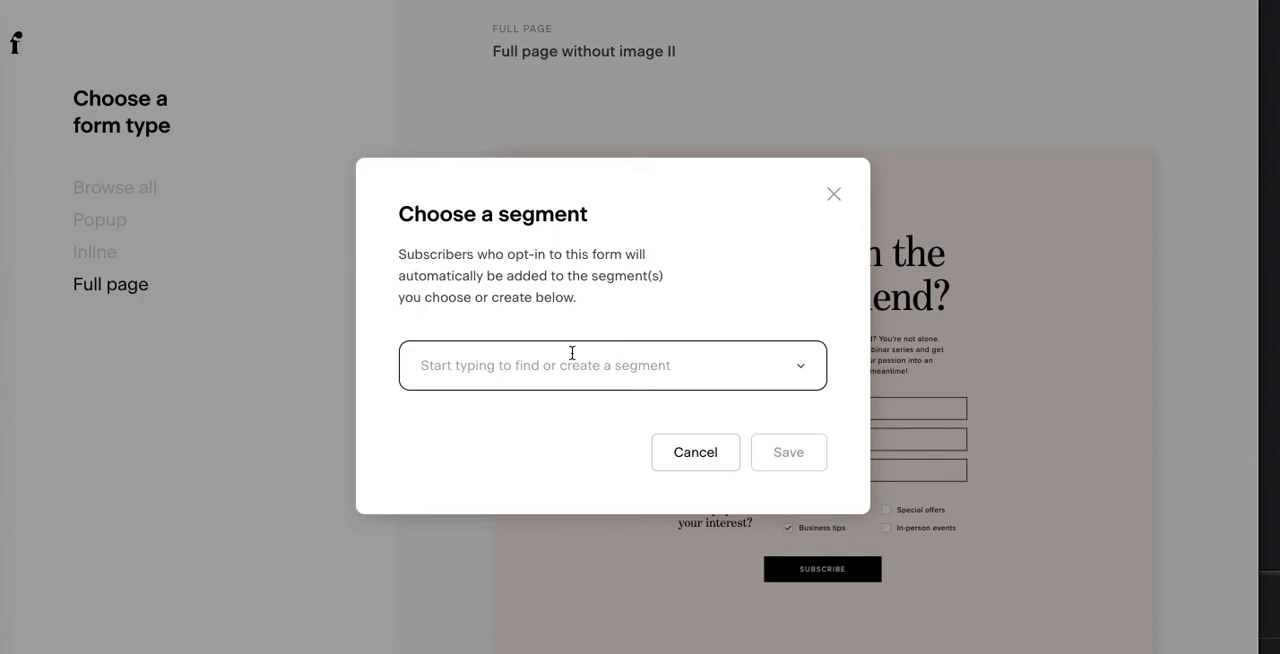
pyautogui.click(784, 378)
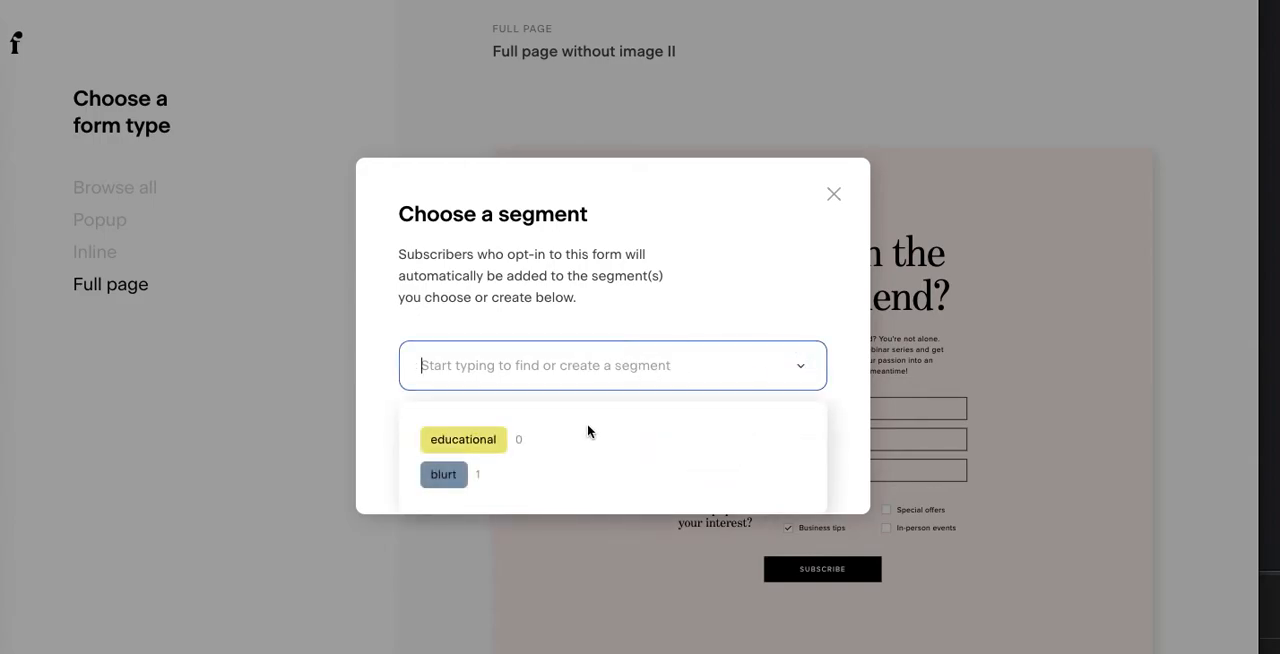
pyautogui.click(455, 474)
pyautogui.click(810, 451)
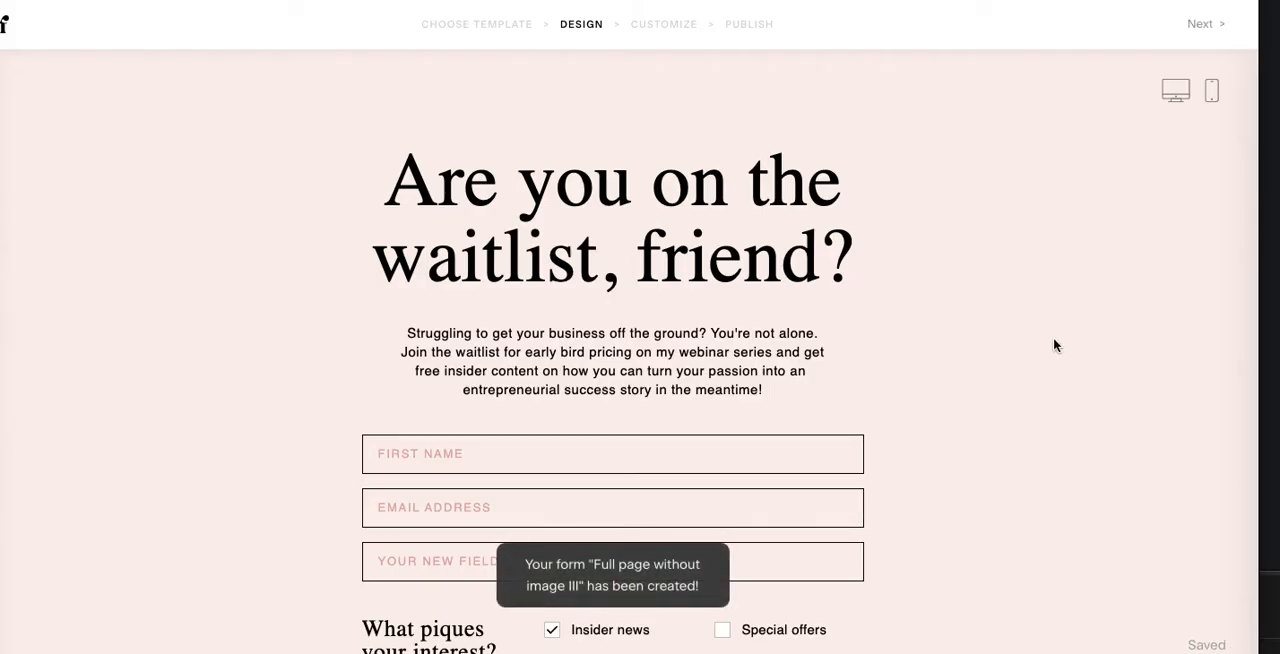
# Step: Replace the form's headline with "What are you waiting for?"
pyautogui.click(1078, 360)
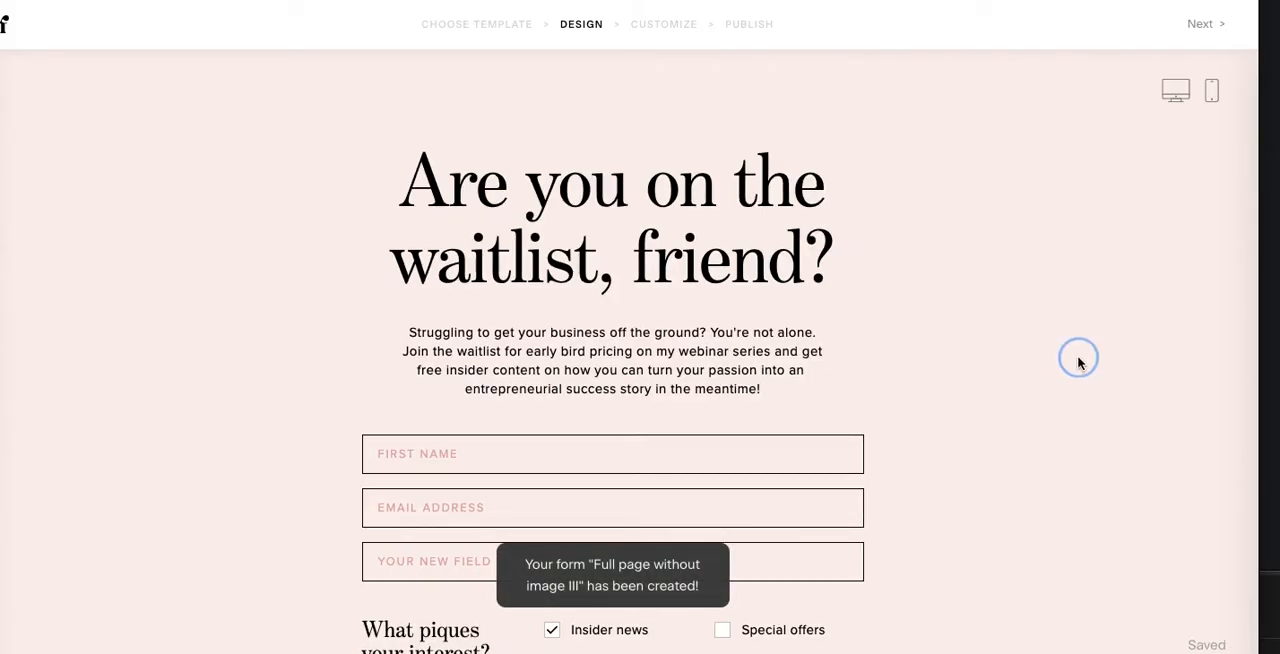
pyautogui.click(420, 211)
pyautogui.click(366, 190)
pyautogui.moveTo(316, 185); pyautogui.dragTo(645, 260)
pyautogui.press('BackSpace')
pyautogui.press('BackSpace')
pyautogui.press('BackSpace')
pyautogui.write('What are you waiting ?')
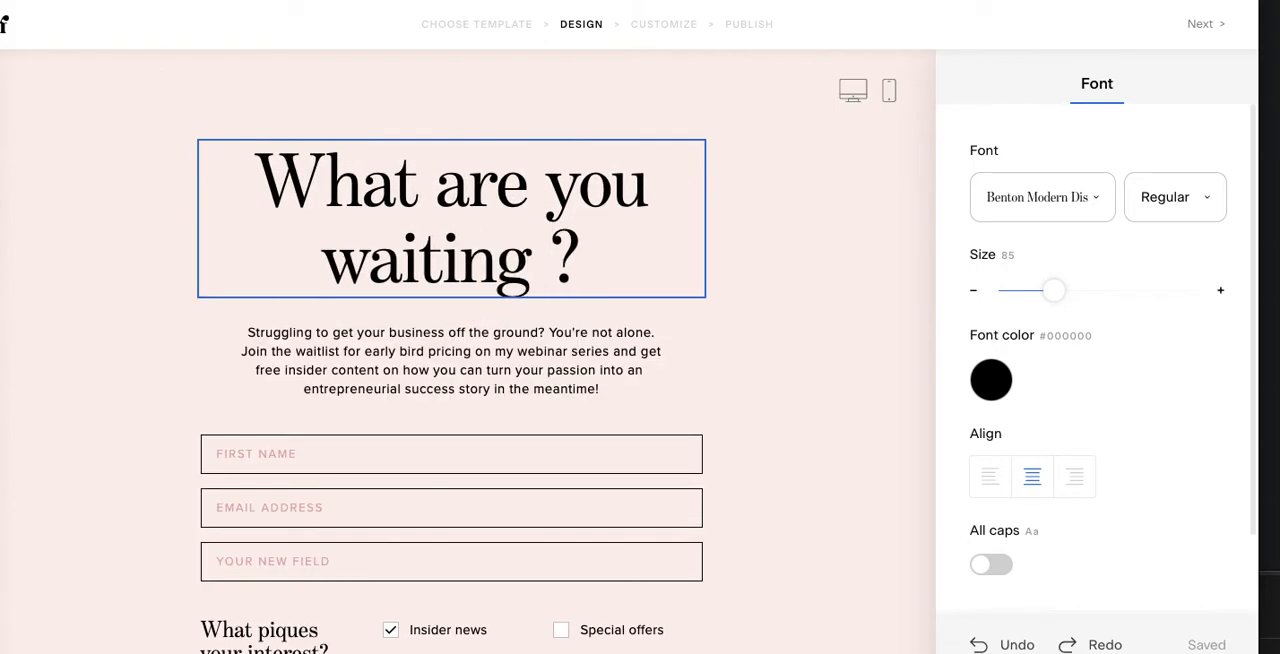
pyautogui.write('for?')
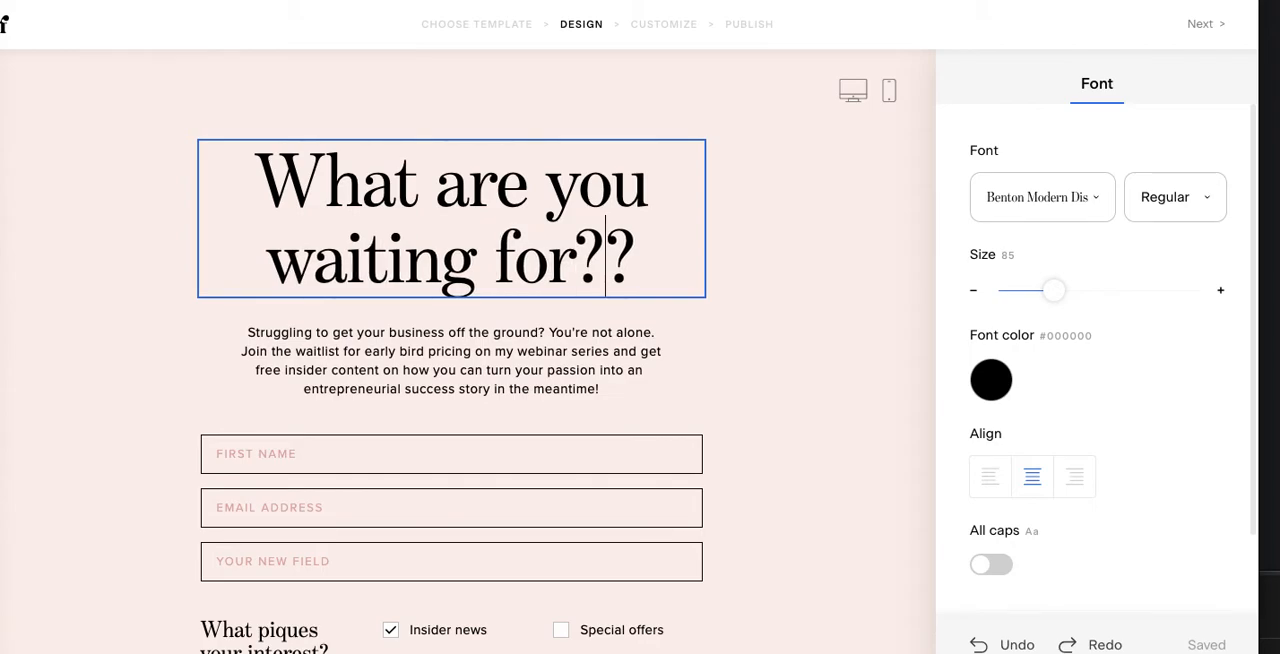
pyautogui.press('BackSpace')
pyautogui.click(792, 375)
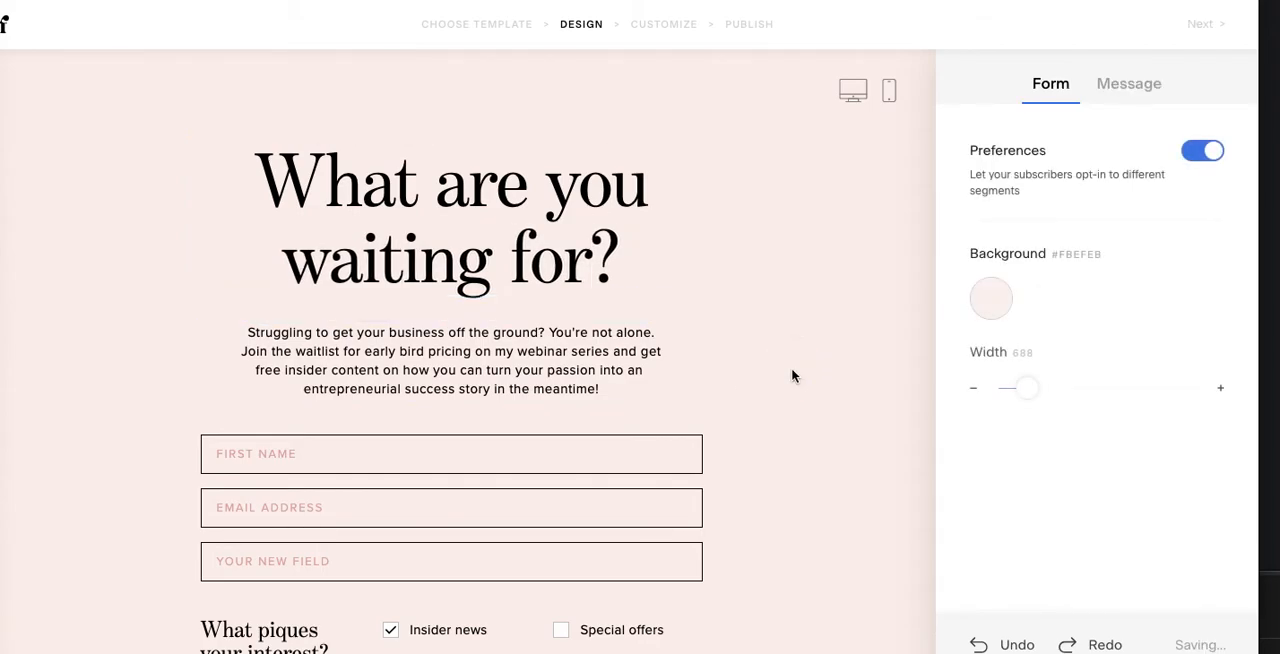
# Step: Replace the description under the headline with "This is some of the text i believe people see on the thank you page - prior to being redirected"
pyautogui.click(352, 362)
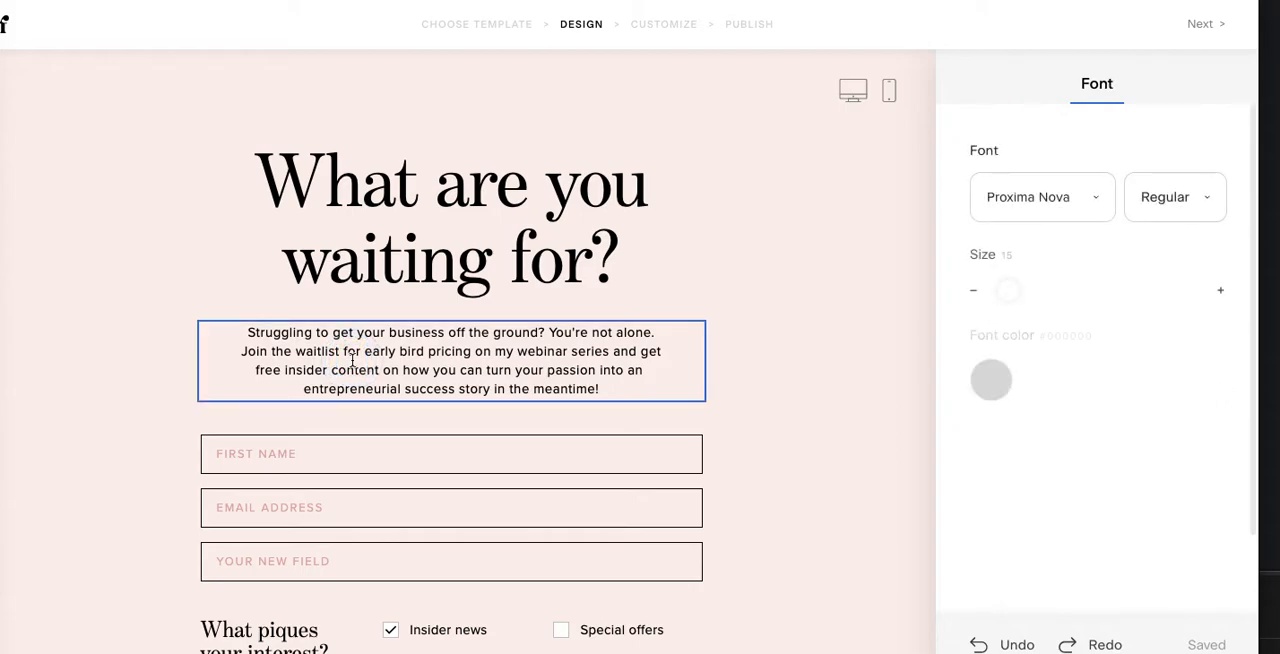
pyautogui.moveTo(317, 335); pyautogui.dragTo(605, 390)
pyautogui.press('BackSpace')
pyautogui.press('BackSpace')
pyautogui.press('BackSpace')
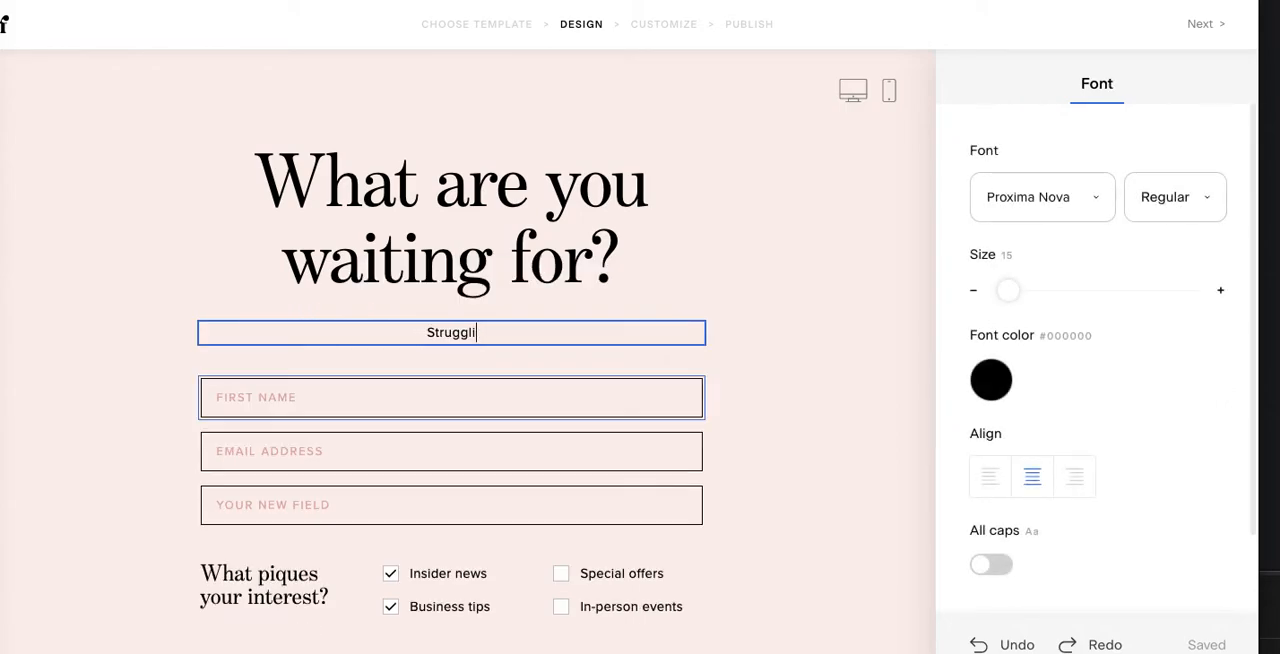
pyautogui.write('This is some of the et')
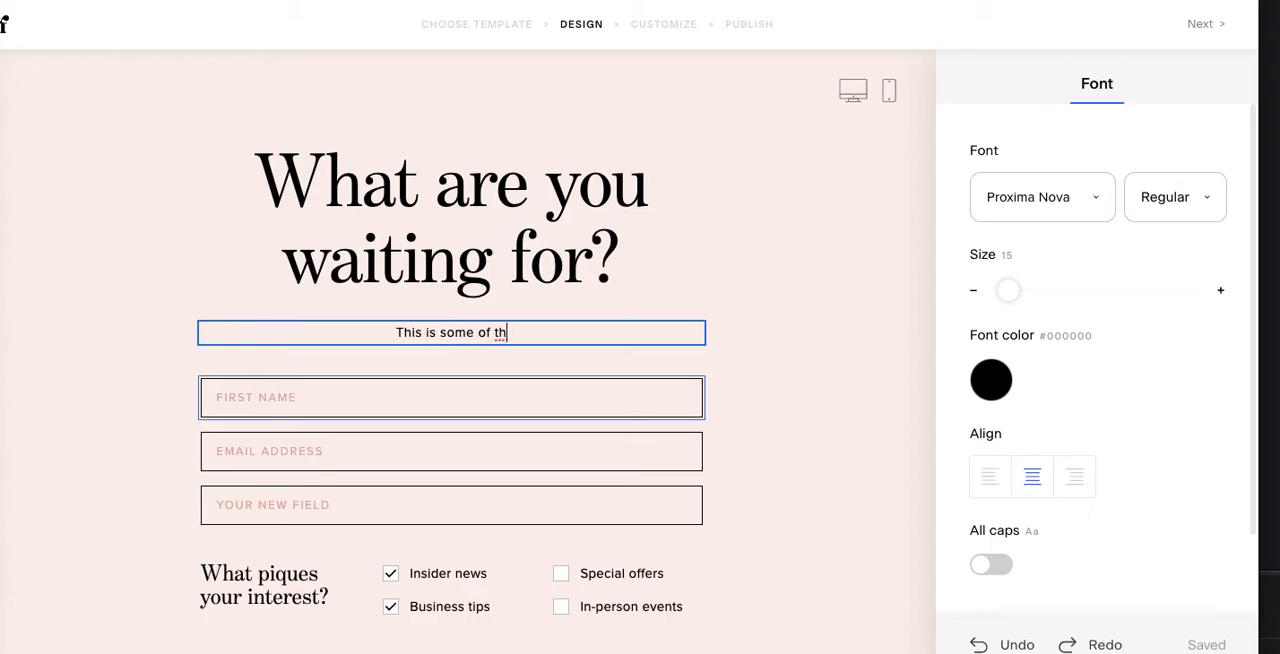
pyautogui.press('BackSpace')
pyautogui.press('BackSpace')
pyautogui.write('text i')
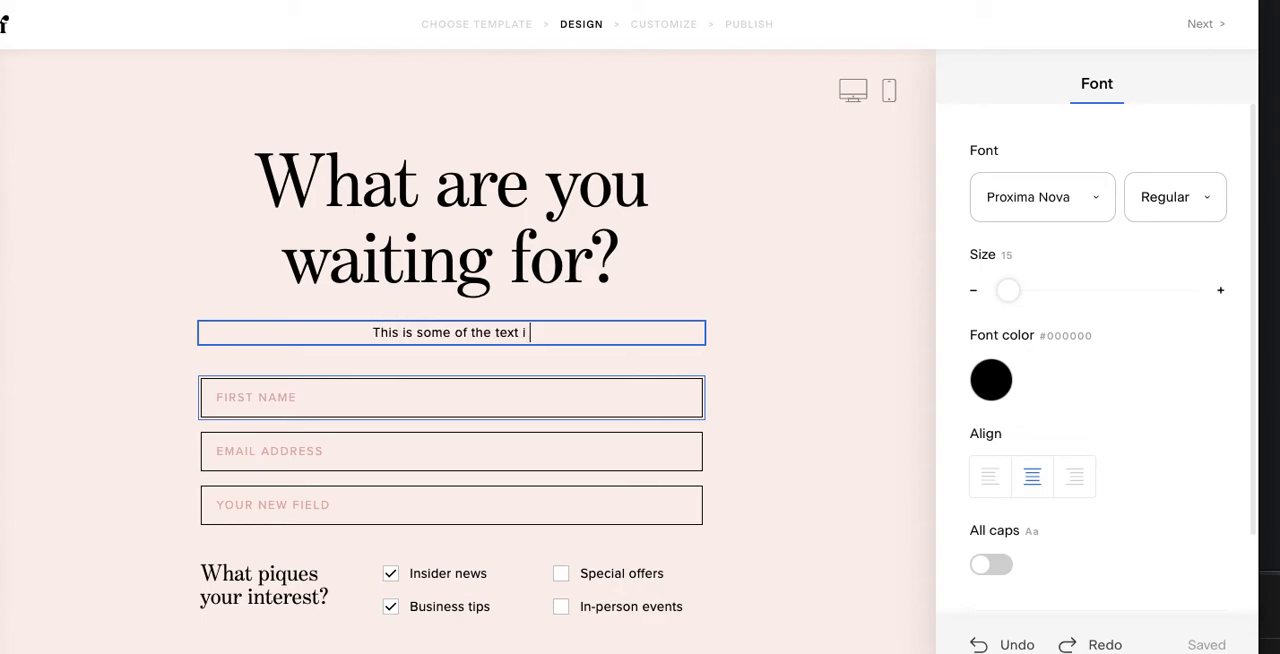
pyautogui.write(' believe people see on the po')
pyautogui.press('BackSpace')
pyautogui.press('BackSpace')
pyautogui.write('thank you page - prior to being redirected')
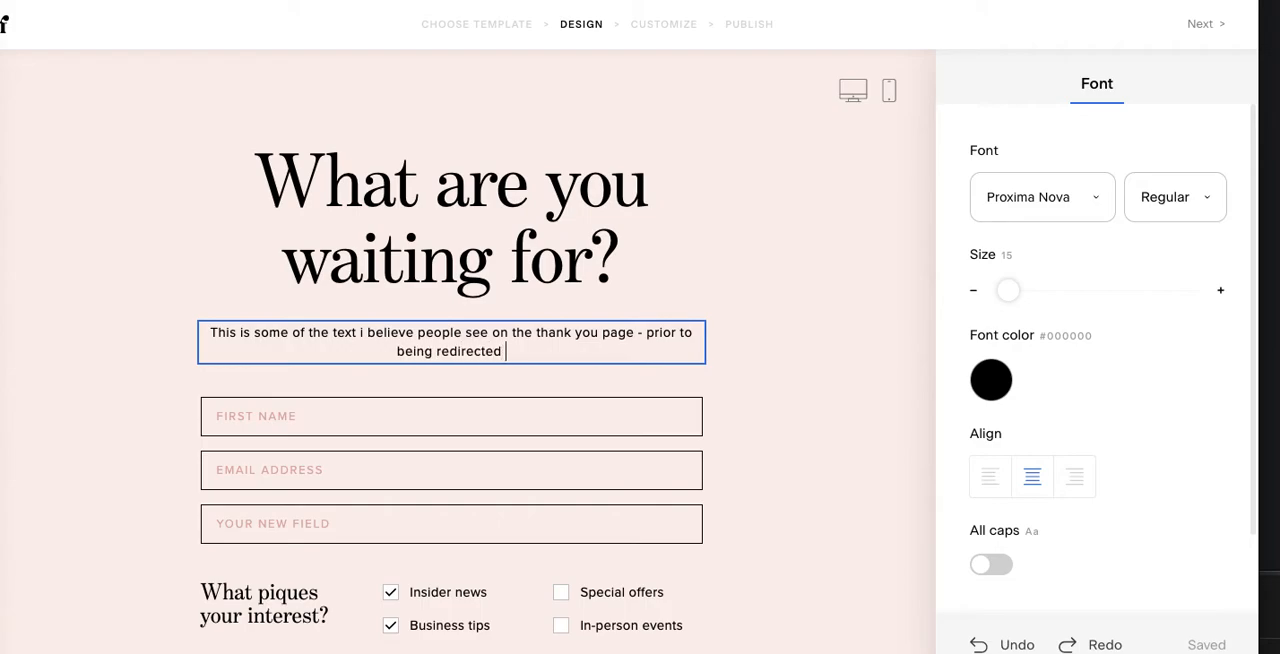
# Step: Complete the description with "(if you choose that option) or the static message they see after they sign up (non redirect)"
pyautogui.write('hat option) or ')
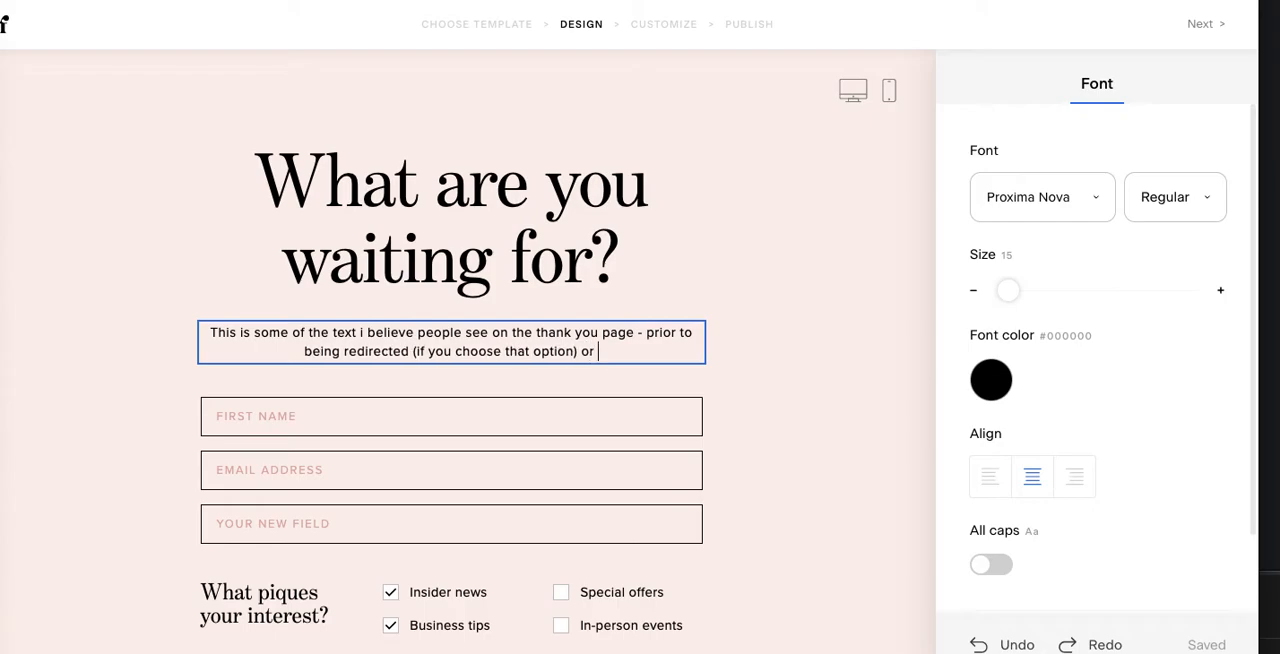
pyautogui.write('t')
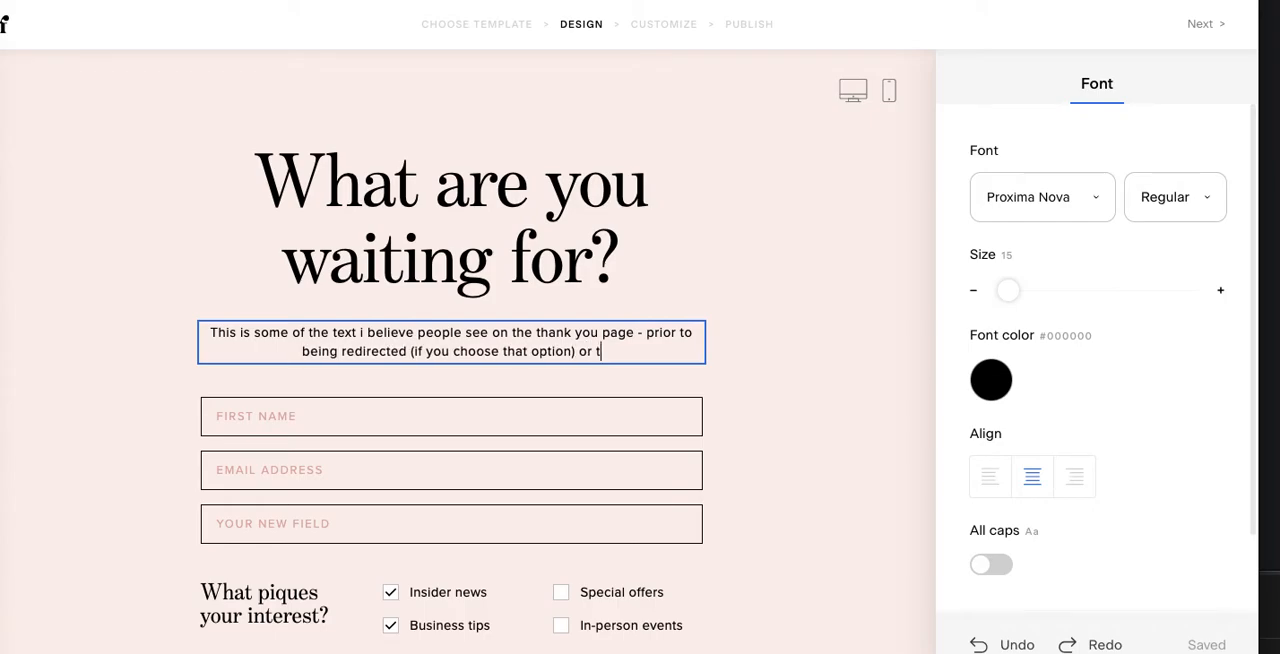
pyautogui.write('he static m')
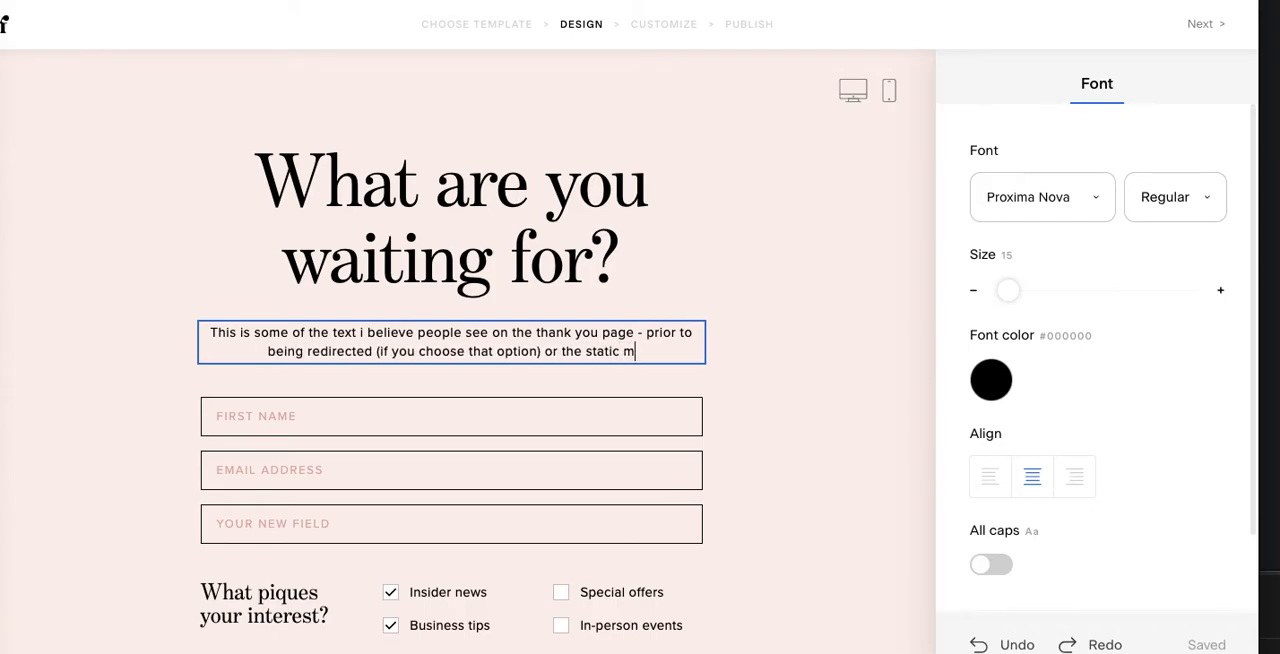
pyautogui.write('essage they see a')
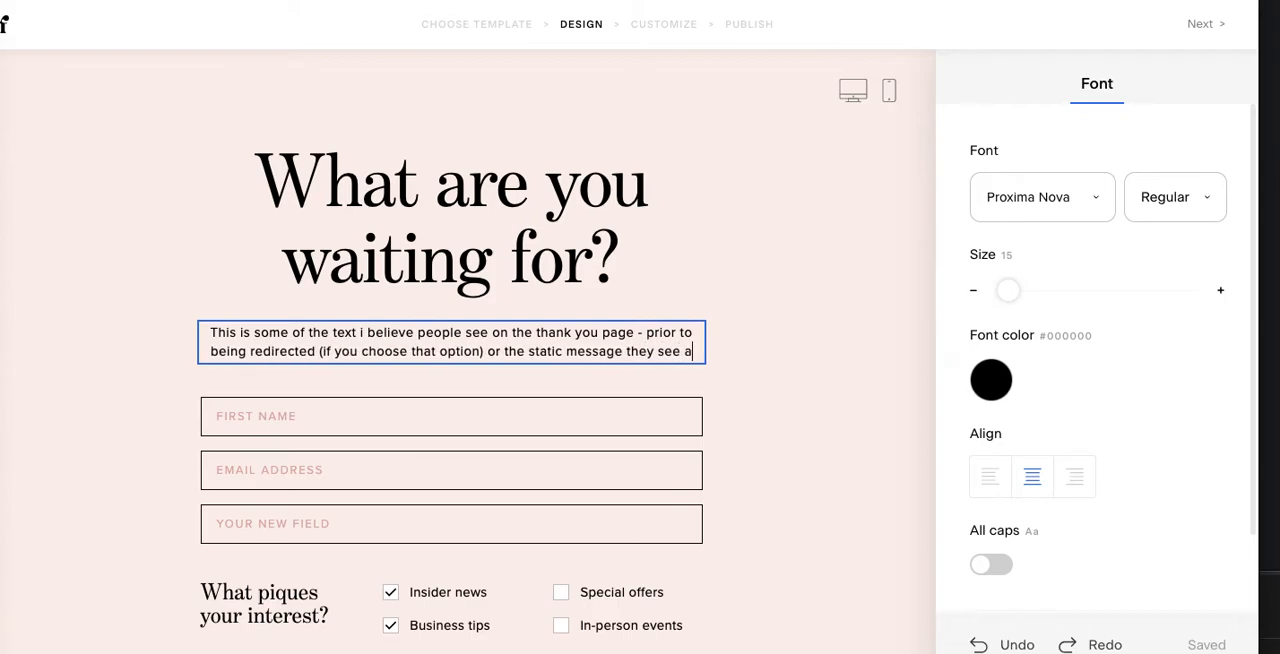
pyautogui.write('fter they sign up ')
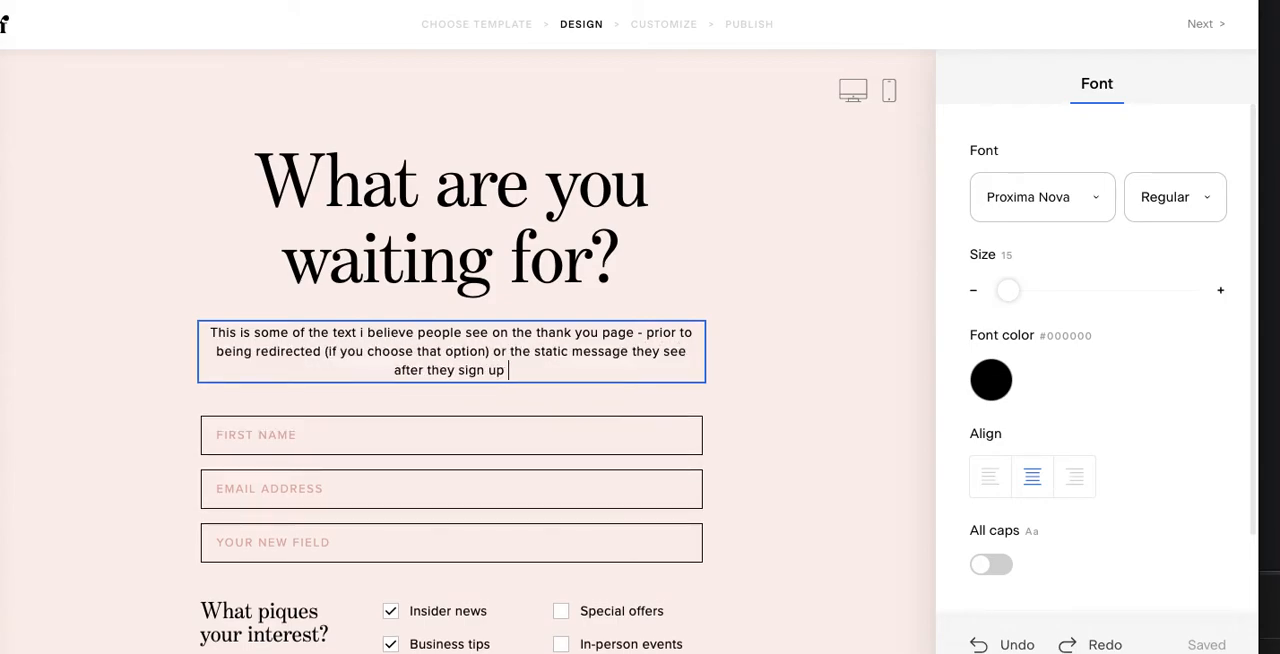
pyautogui.write('(non redirect)')
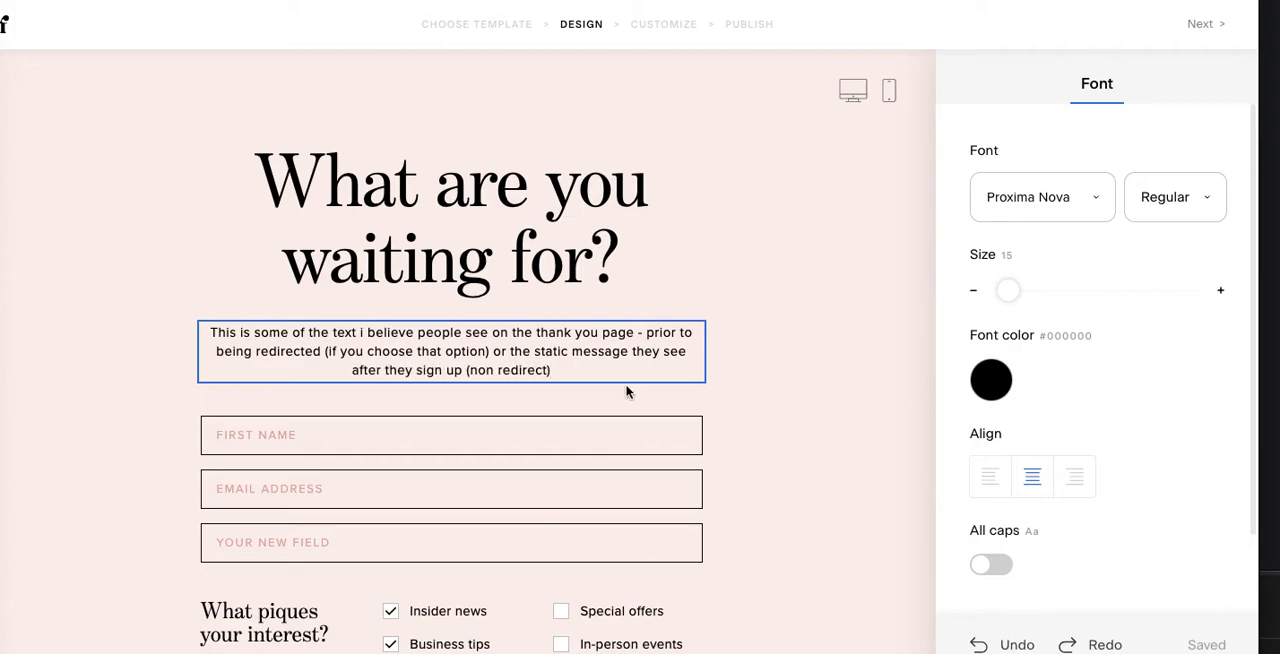
pyautogui.click(877, 391)
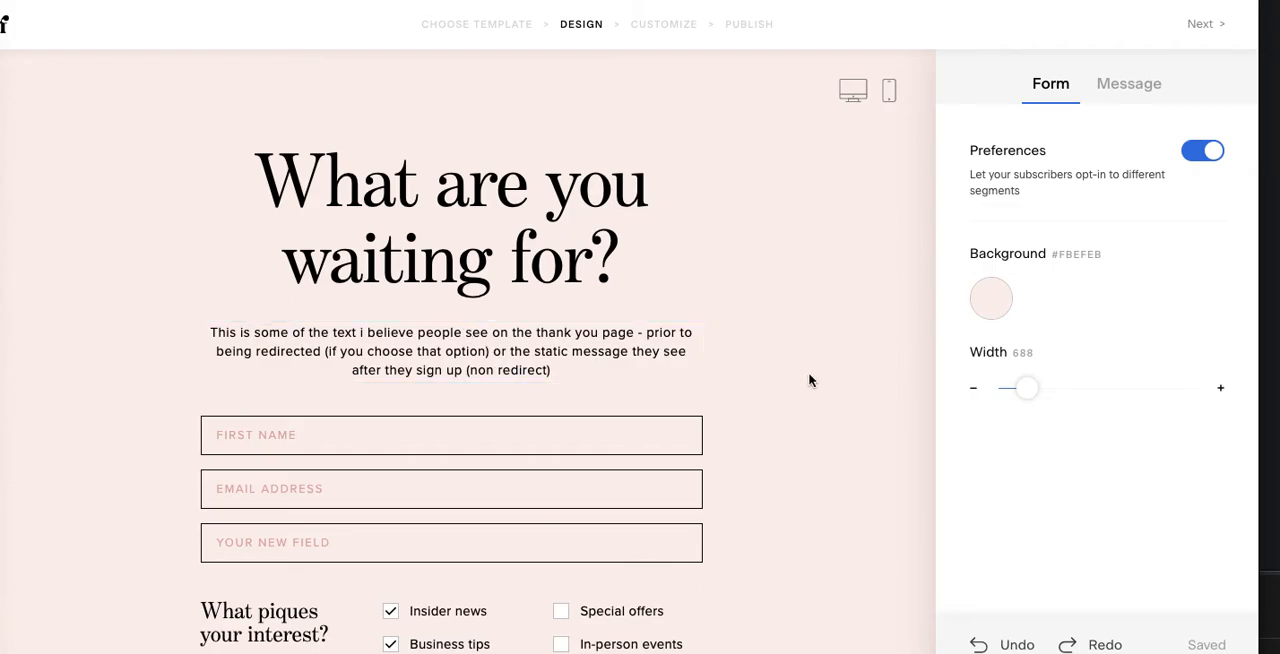
# Step: Rename the "Insider news" preference option to "Sports"
pyautogui.click(772, 357)
pyautogui.scroll(-1, 825, 412)
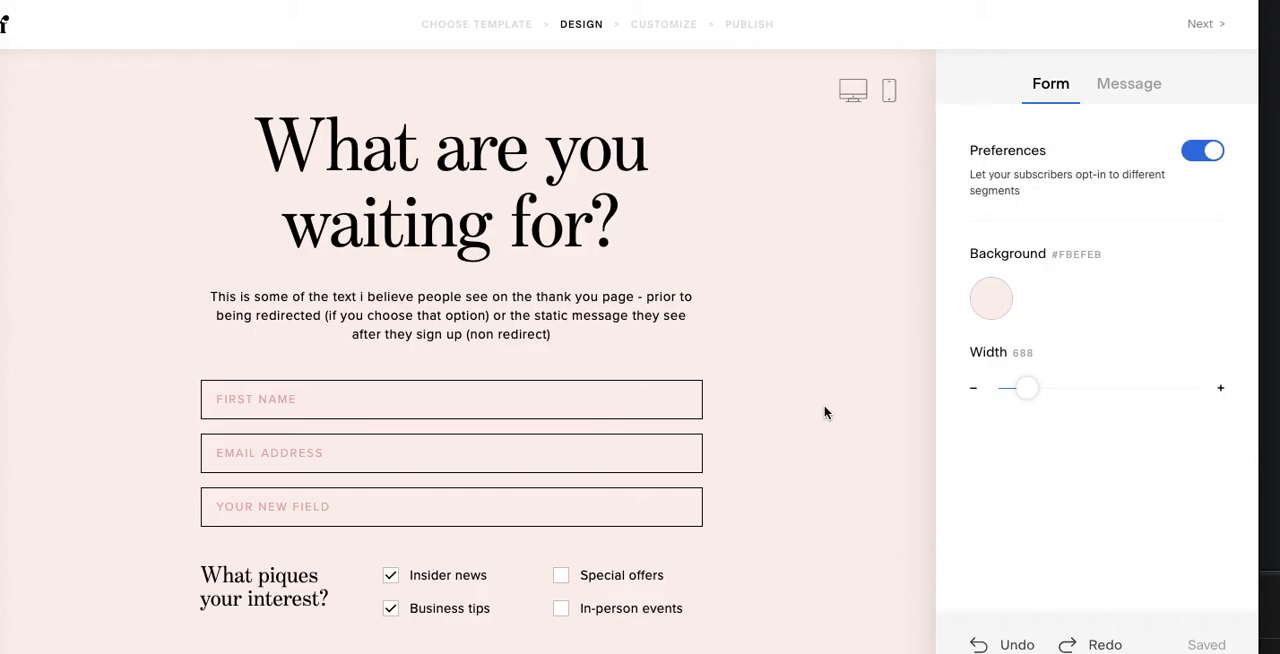
pyautogui.scroll(-1, 825, 412)
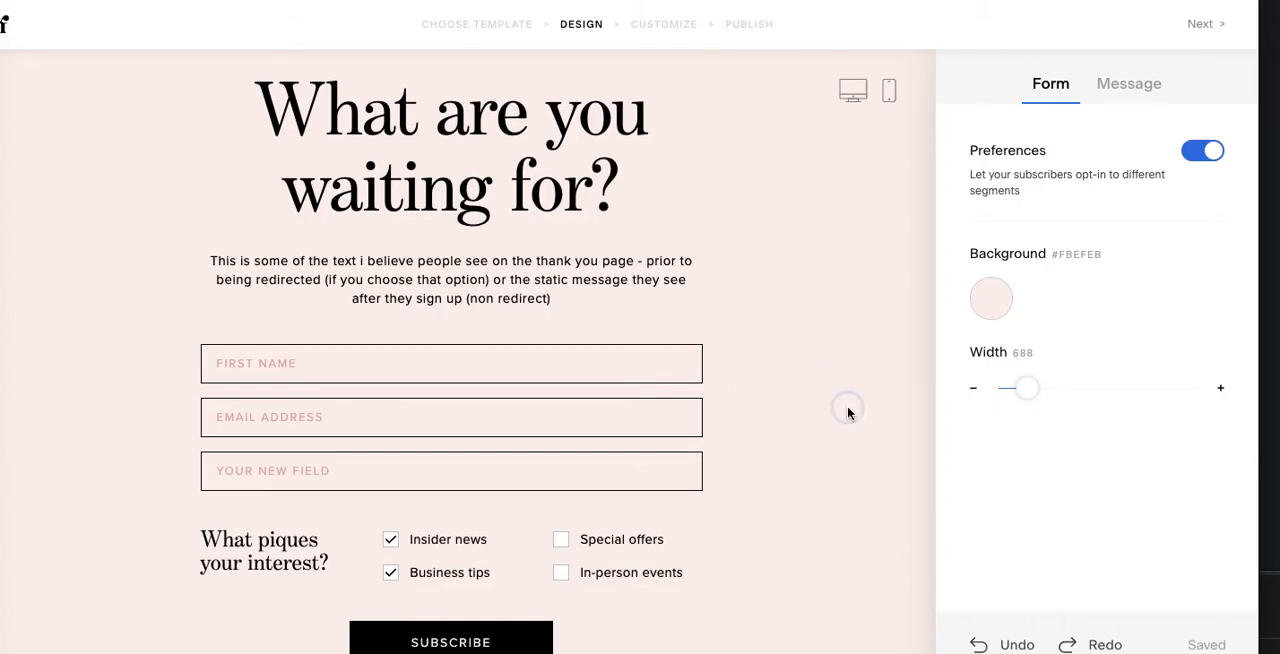
pyautogui.scroll(-2, 847, 412)
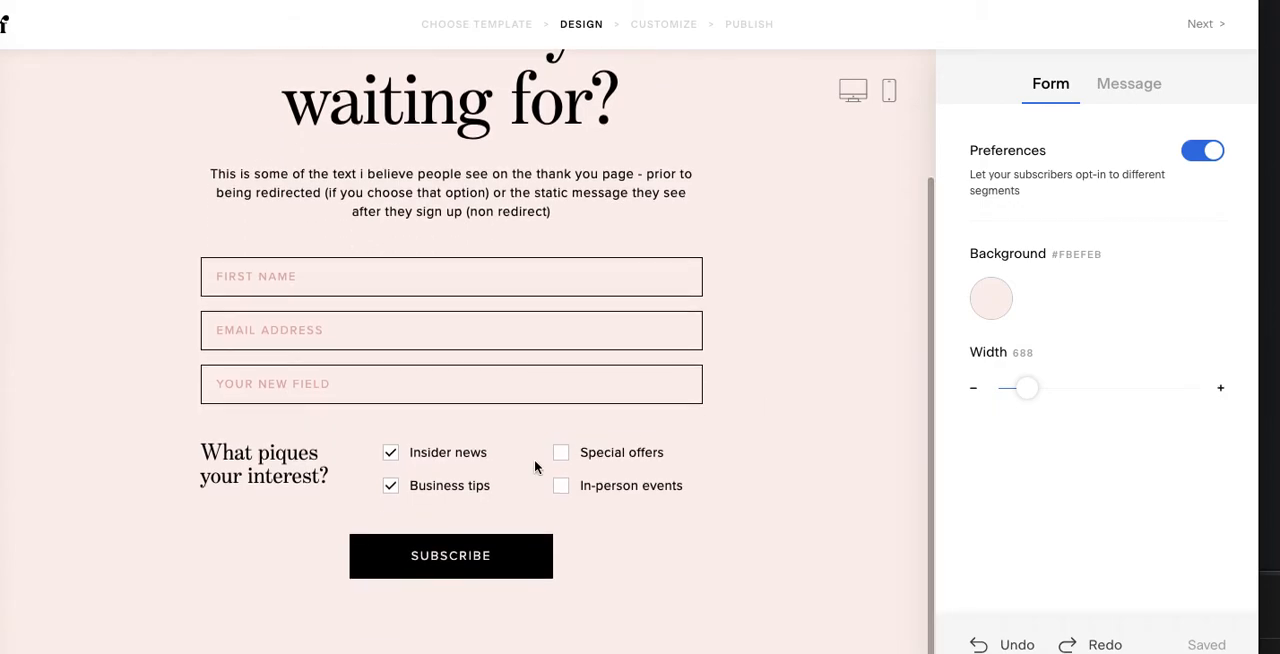
pyautogui.click(464, 454)
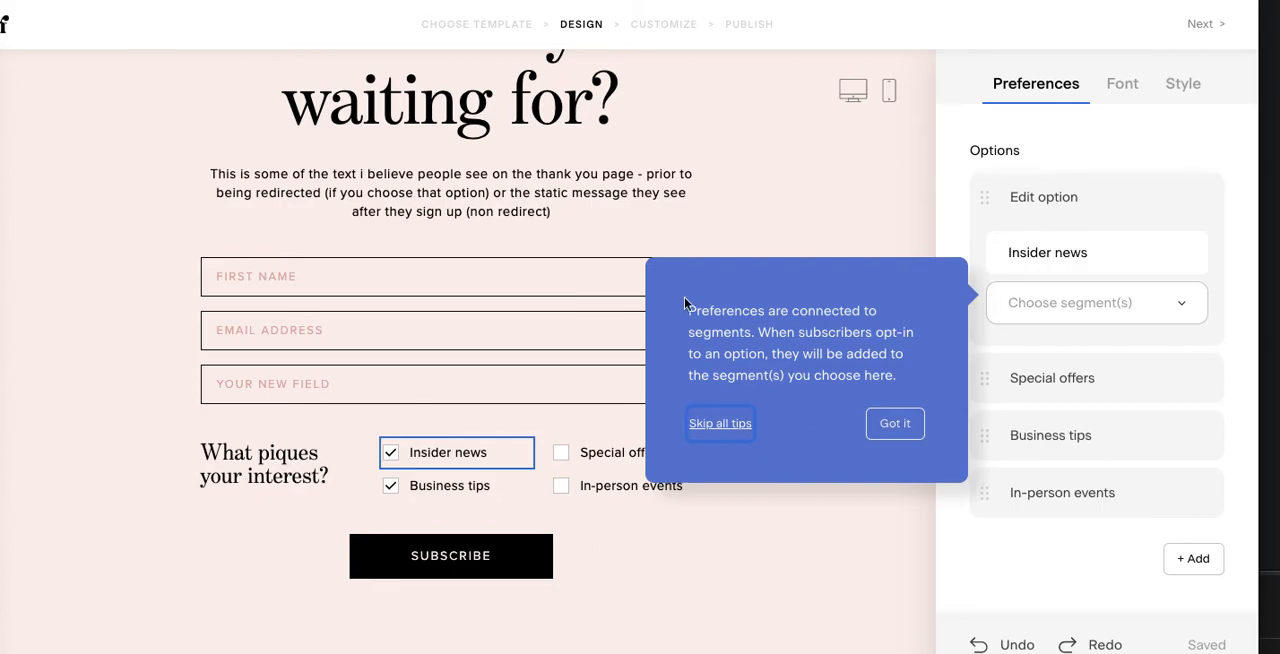
pyautogui.click(895, 424)
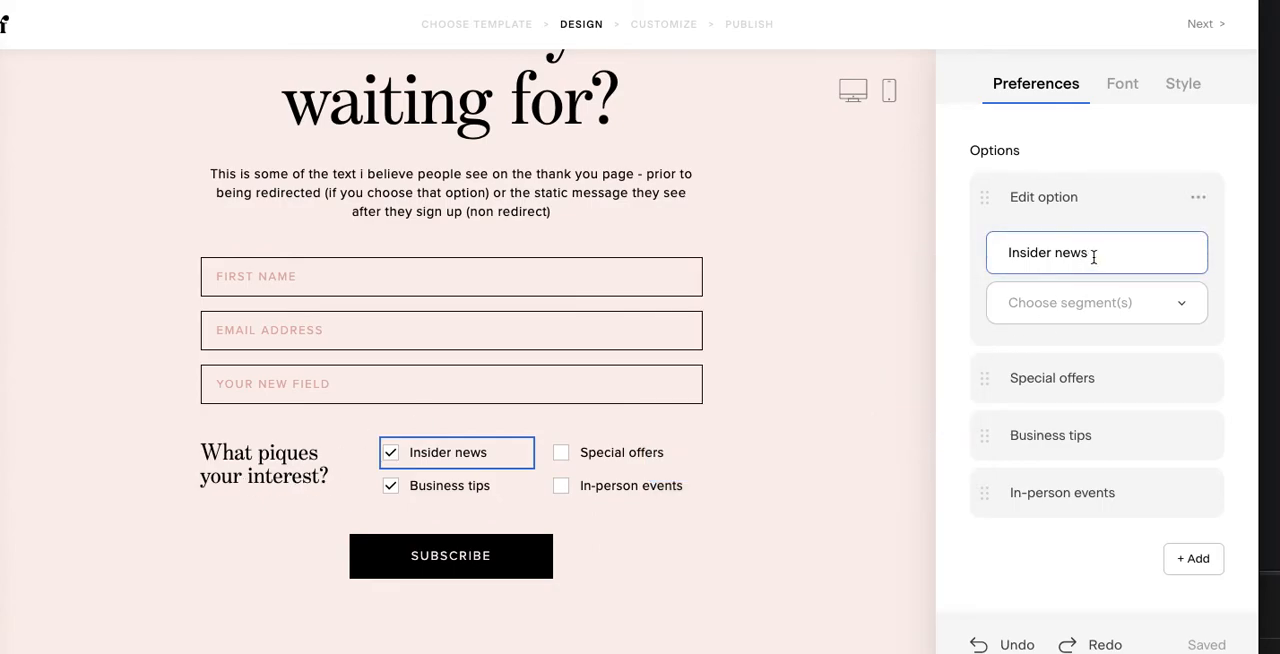
pyautogui.press('BackSpace')
pyautogui.press('BackSpace')
pyautogui.press('BackSpace')
pyautogui.press('BackSpace')
pyautogui.press('BackSpace')
pyautogui.press('BackSpace')
pyautogui.press('BackSpace')
pyautogui.press('BackSpace')
pyautogui.press('BackSpace')
pyautogui.press('BackSpace')
pyautogui.press('BackSpace')
pyautogui.press('BackSpace')
pyautogui.write('Sports')
# Step: Rename the "Special offers" preference option to "News"
pyautogui.click(1140, 388)
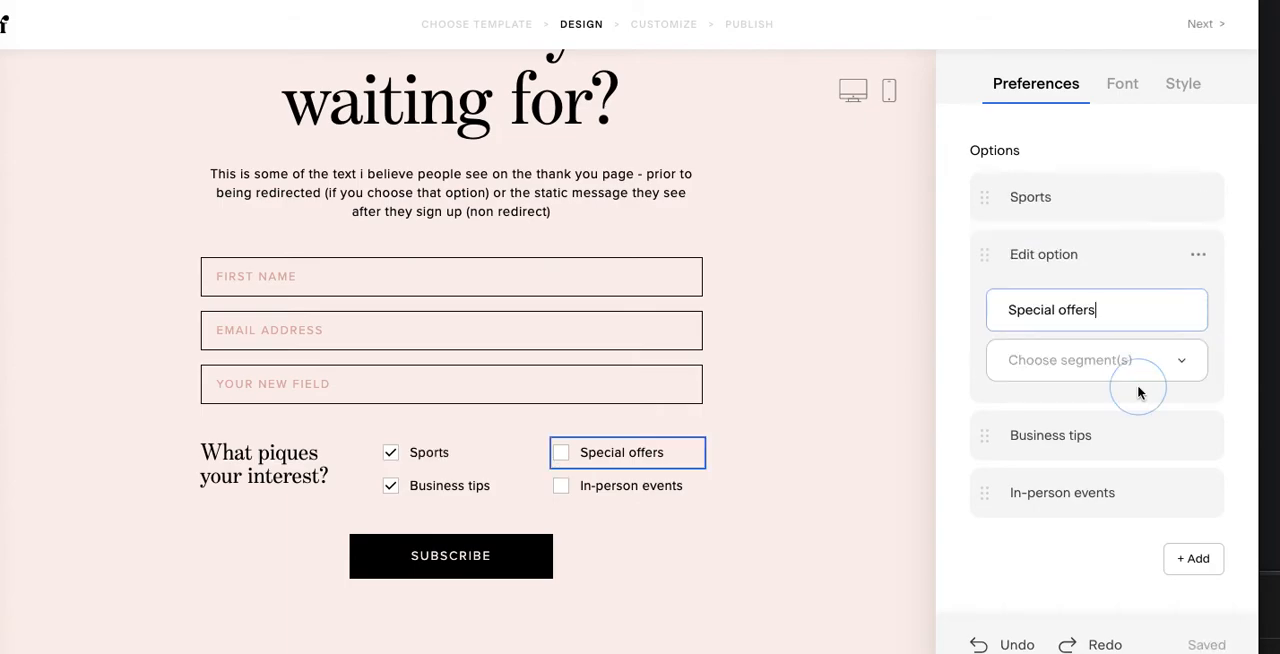
pyautogui.click(1110, 308)
pyautogui.press('BackSpace')
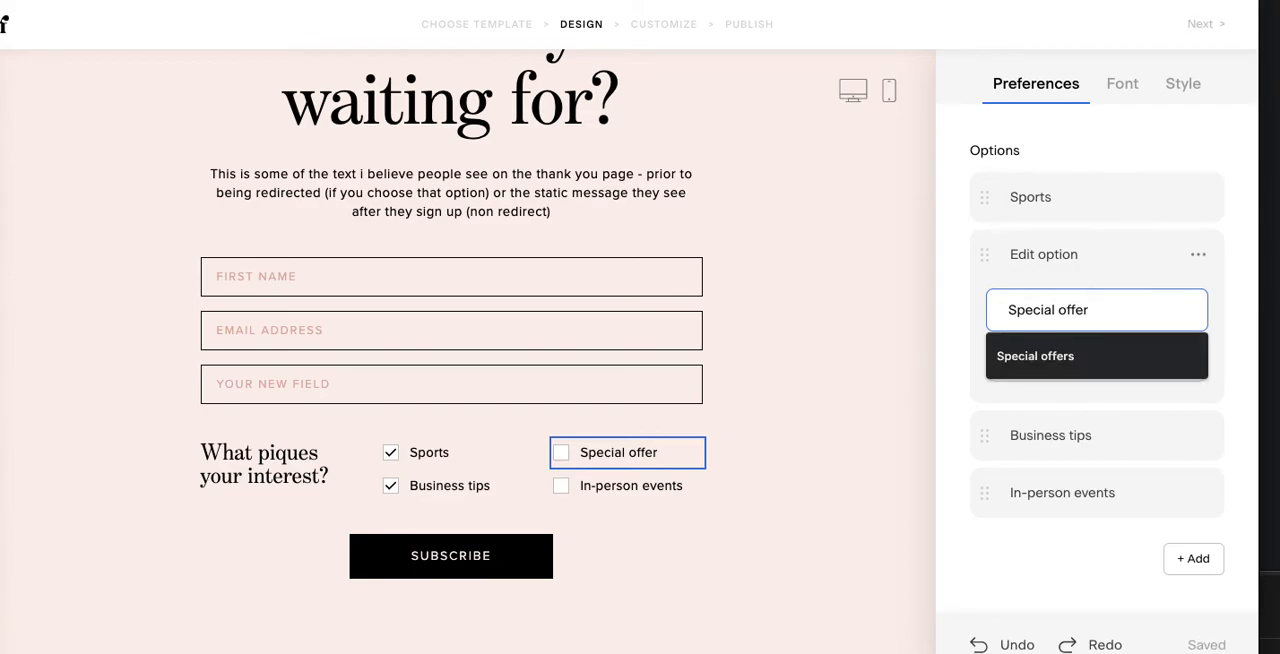
pyautogui.hotkey('ctrl', 'a')
pyautogui.press('BackSpace')
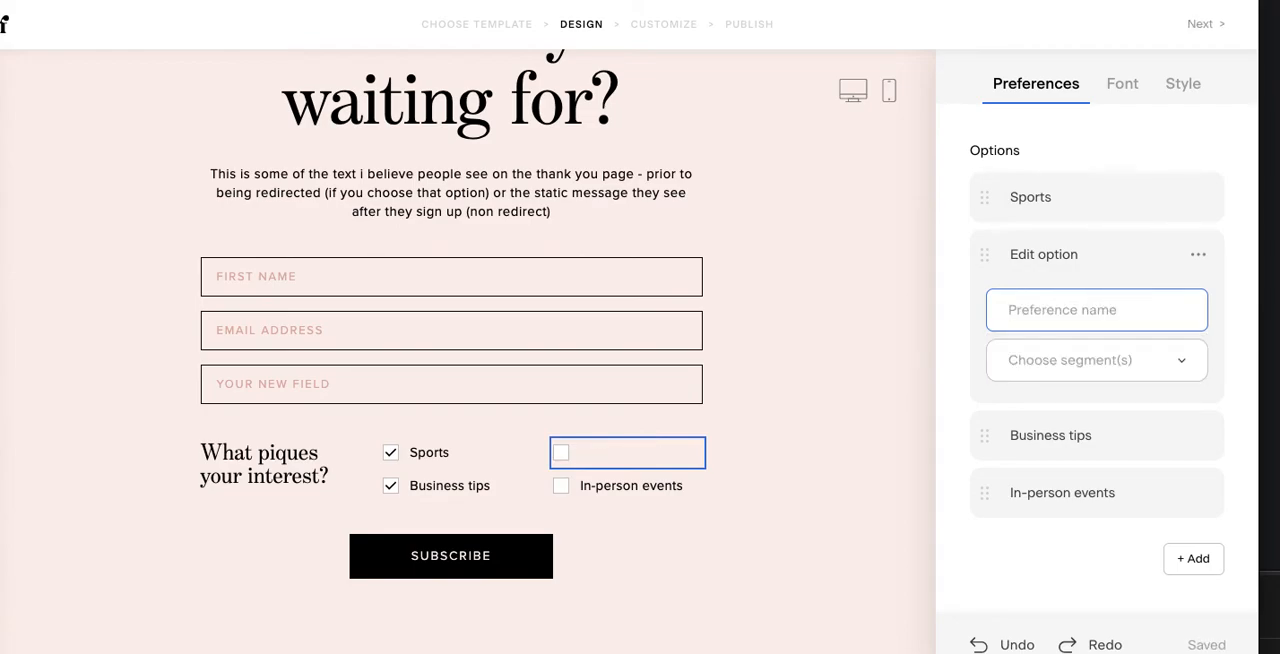
pyautogui.write('News')
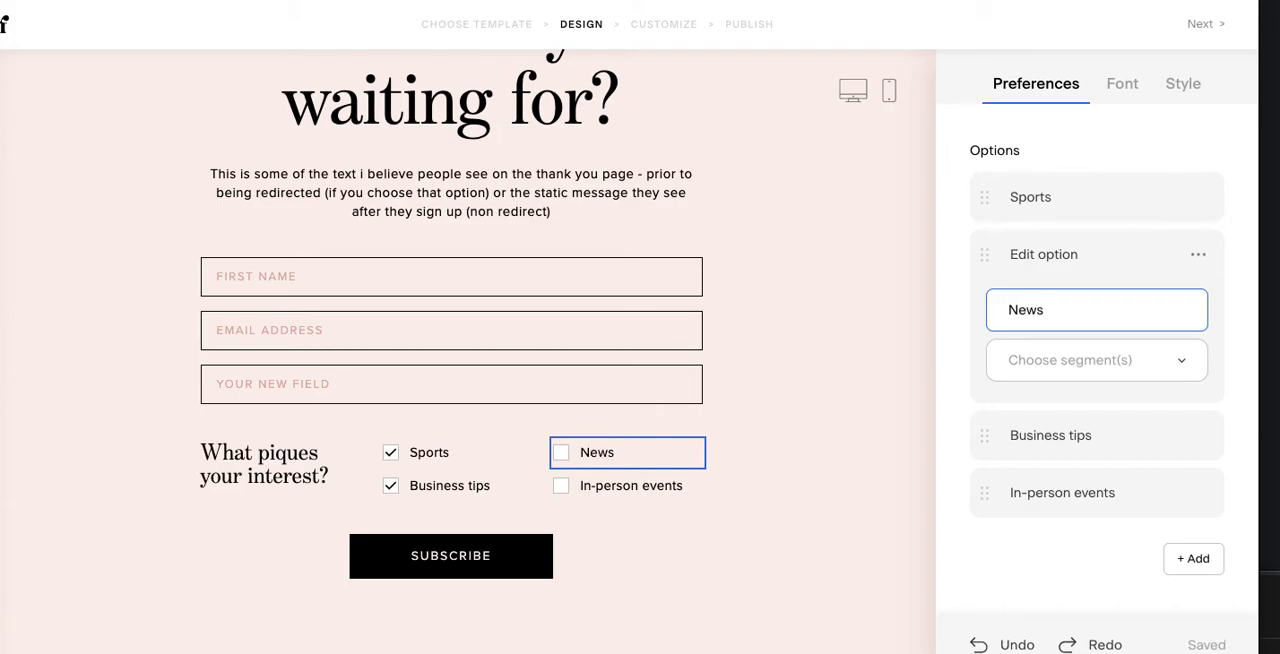
# Step: Rename the "Business tips" preference option to "Mindfulness"
pyautogui.click(1089, 436)
pyautogui.click(1095, 368)
pyautogui.moveTo(1095, 368); pyautogui.dragTo(988, 364)
pyautogui.press('BackSpace')
pyautogui.write('Mindfulness')
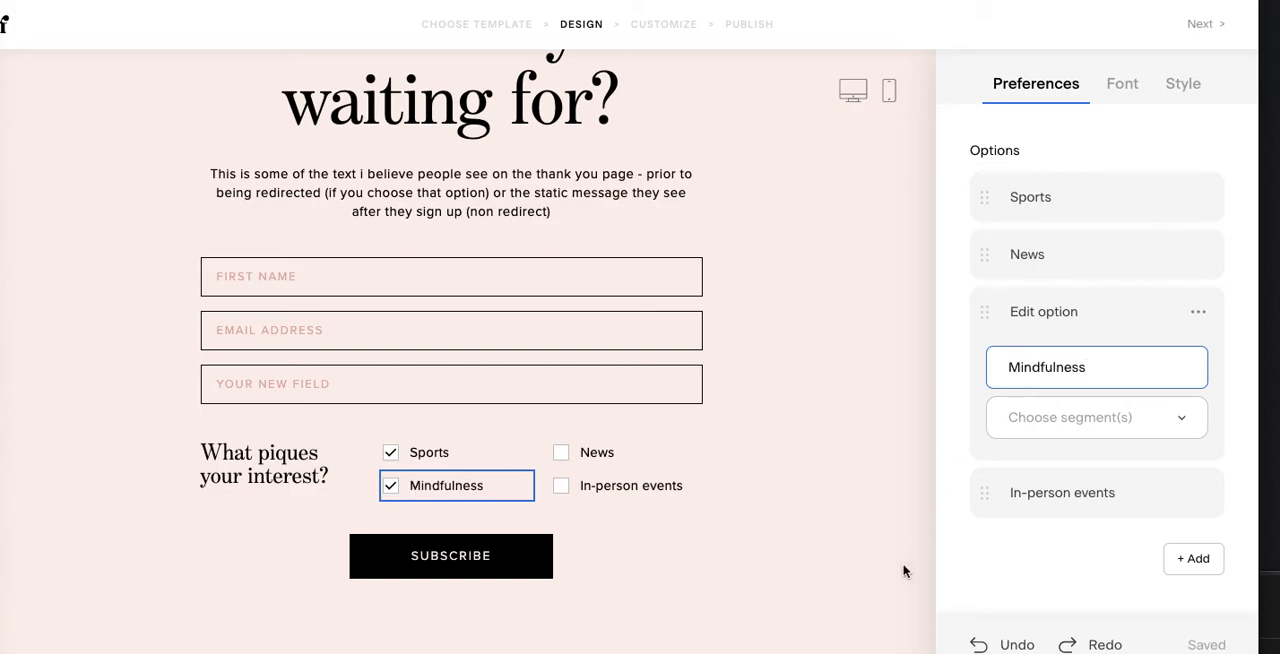
# Step: Publish the form with opt-in notifications and a success message after submission, and view the form live
pyautogui.click(1199, 24)
pyautogui.click(655, 400)
pyautogui.click(1190, 114)
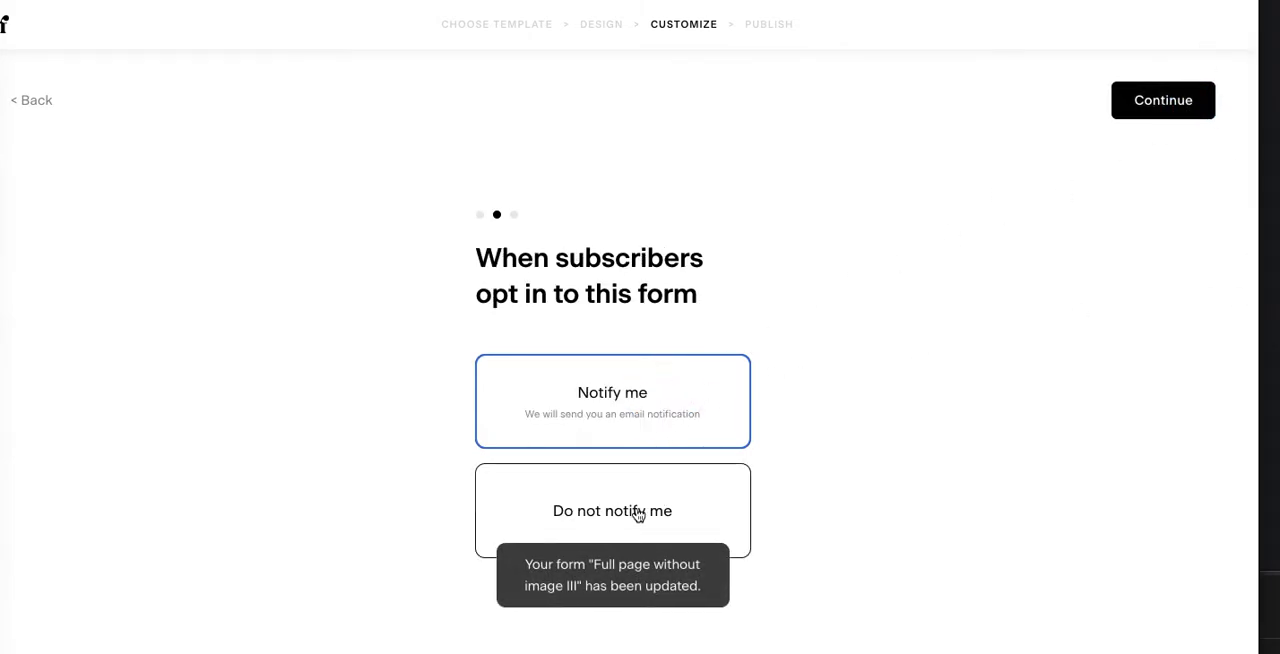
pyautogui.click(1172, 111)
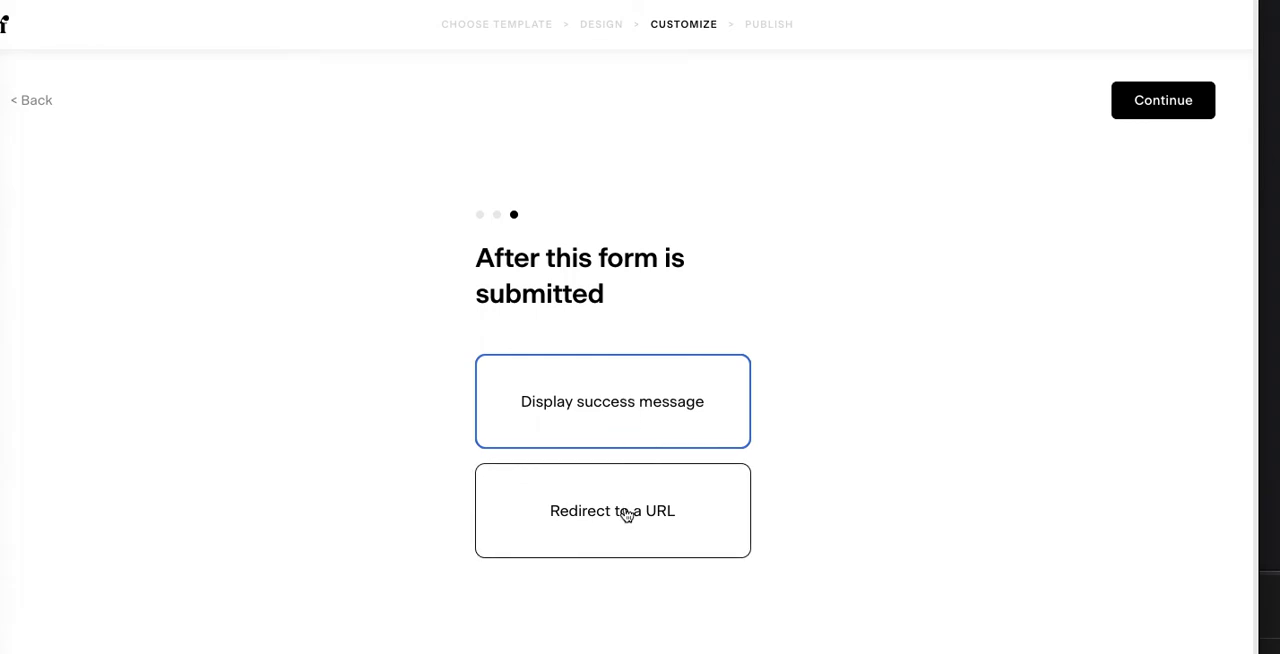
pyautogui.click(1143, 110)
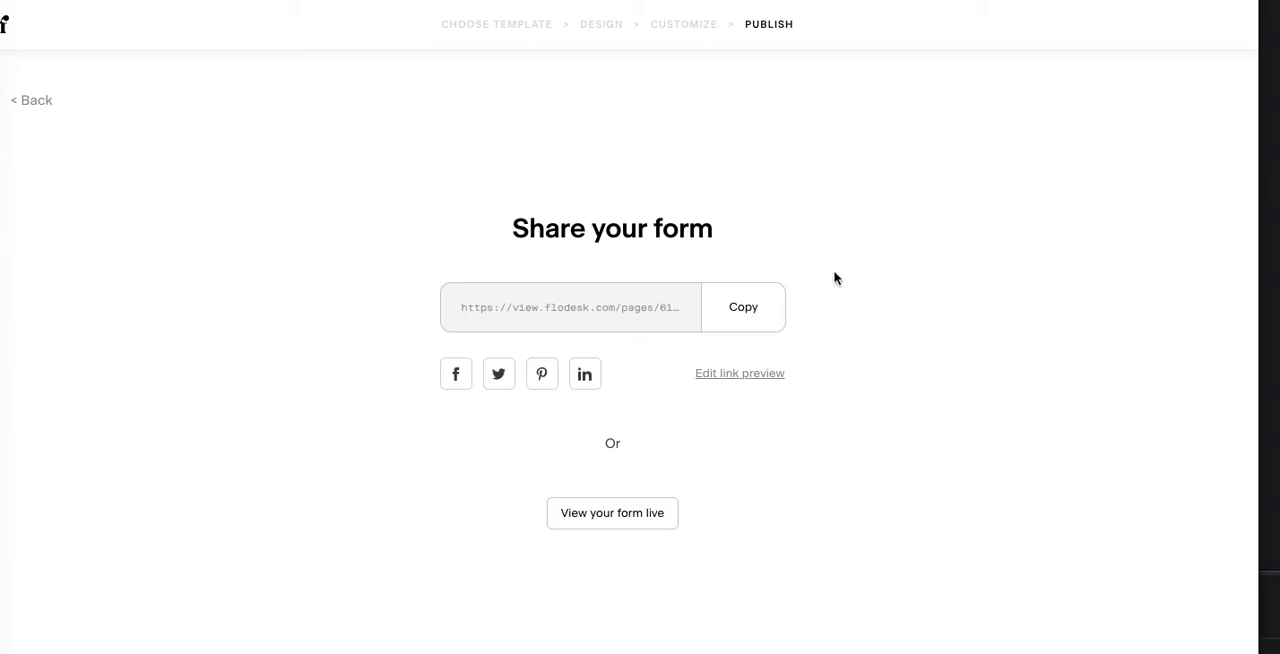
pyautogui.click(650, 514)
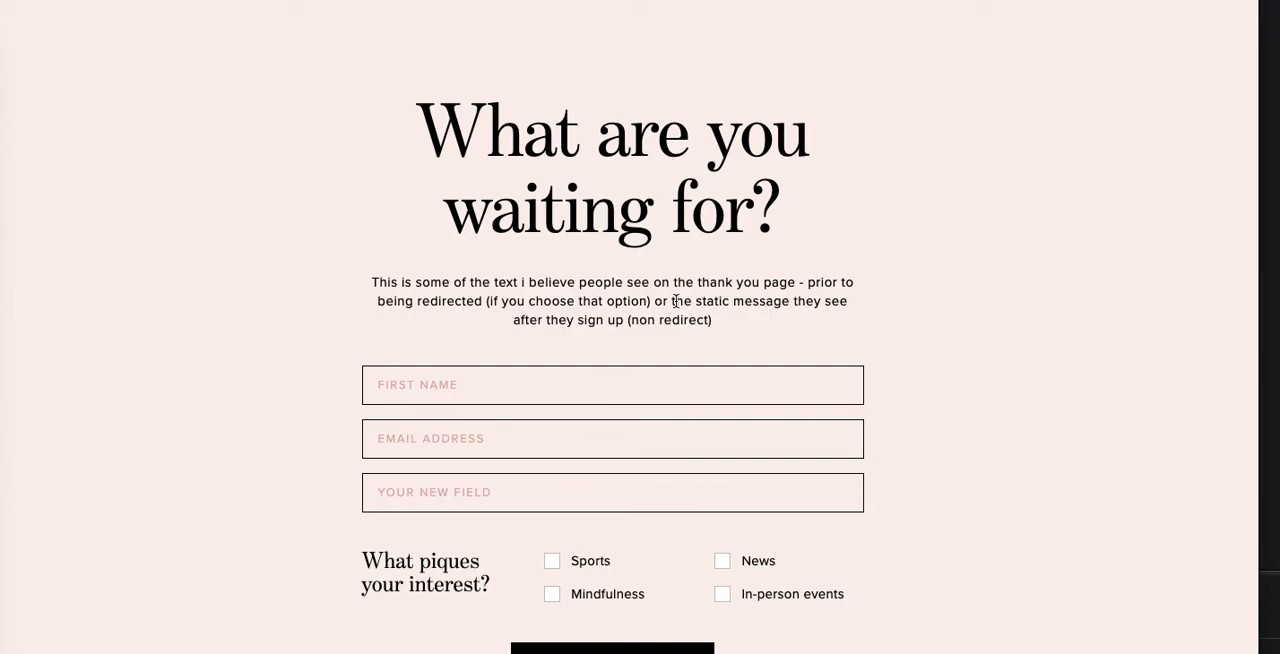
# Step: Select the Sports and News interests on the live form and fill in the subscriber's first name and email address
pyautogui.click(640, 386)
pyautogui.click(551, 563)
pyautogui.click(726, 559)
pyautogui.click(523, 383)
pyautogui.write('IAN')
pyautogui.click(506, 430)
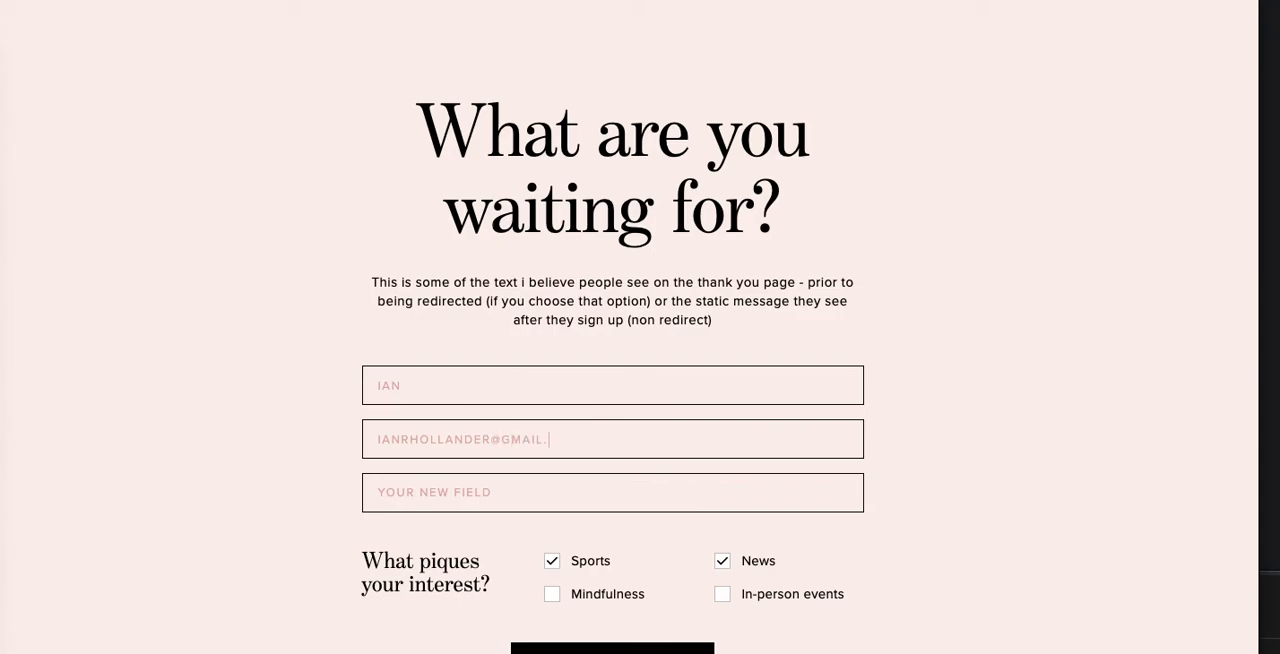
pyautogui.click(905, 476)
# Step: Fill the custom field with "This is a new field tha's empty" and submit the subscription form
pyautogui.scroll(-1, 907, 480)
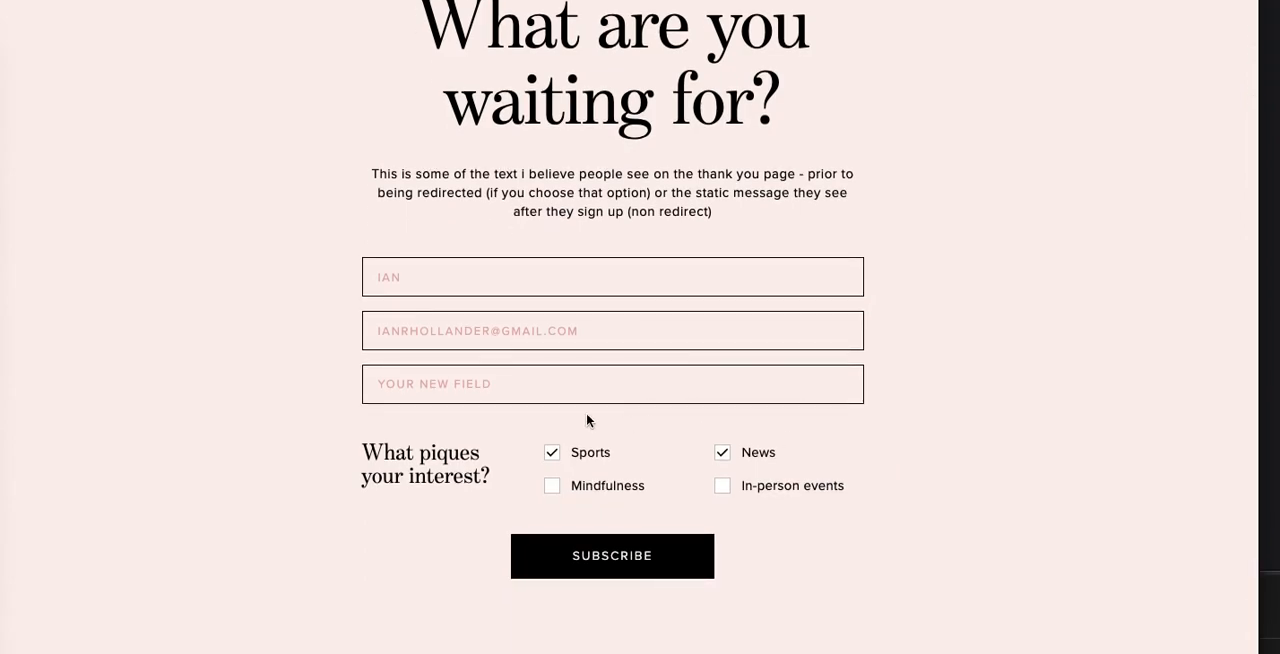
pyautogui.scroll(1, 586, 412)
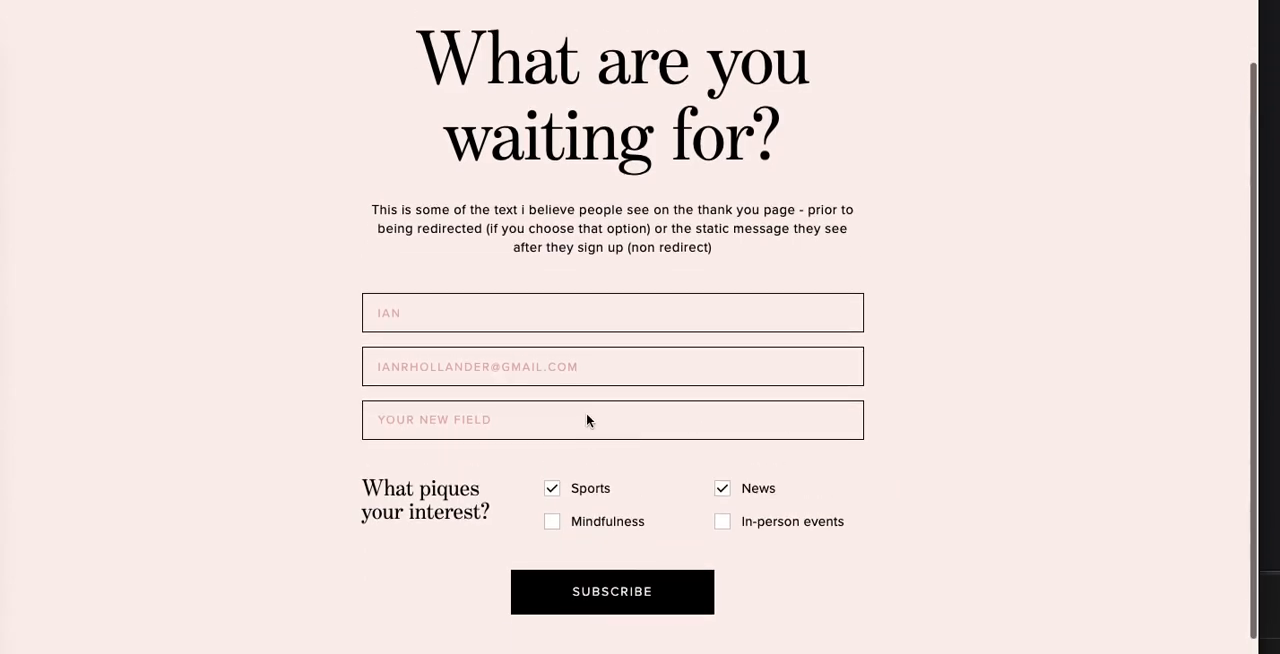
pyautogui.click(479, 420)
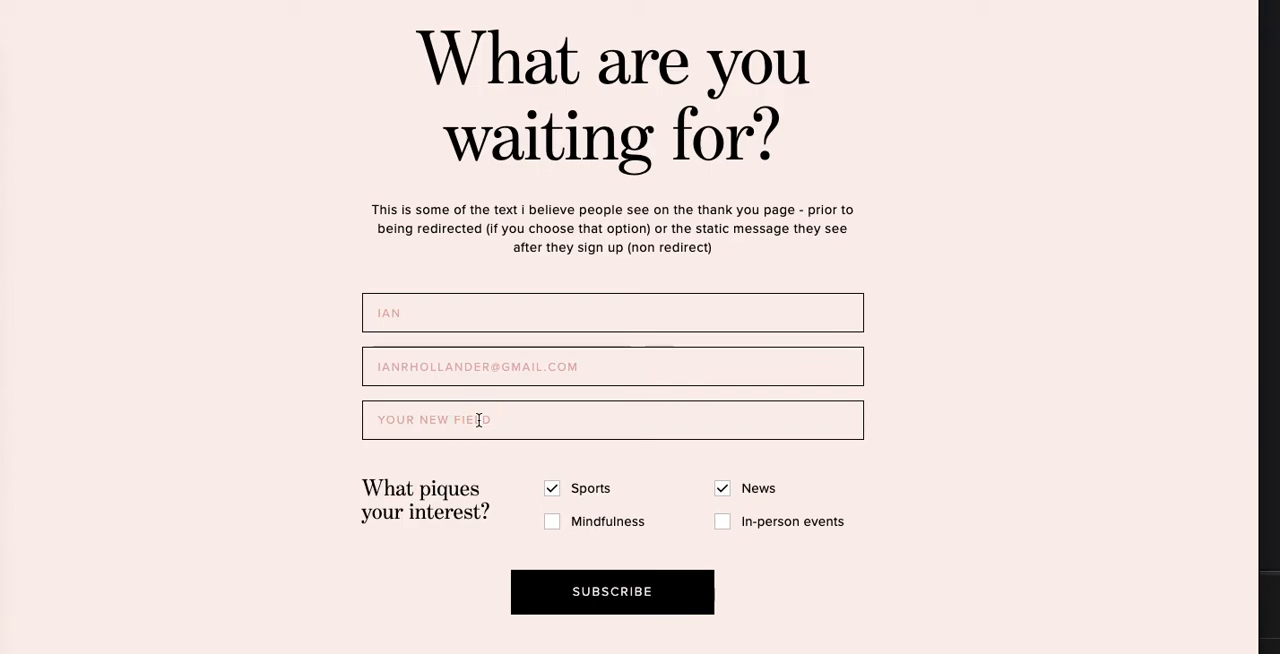
pyautogui.write("This is a new field tha's empath")
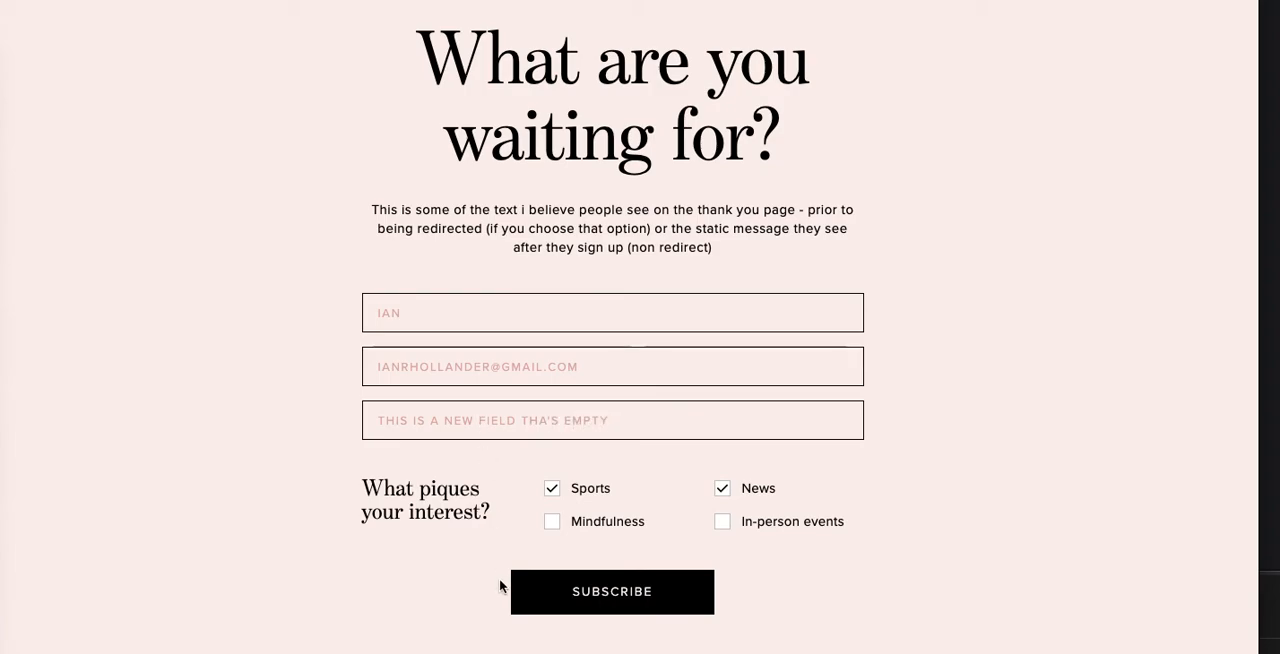
pyautogui.click(626, 602)
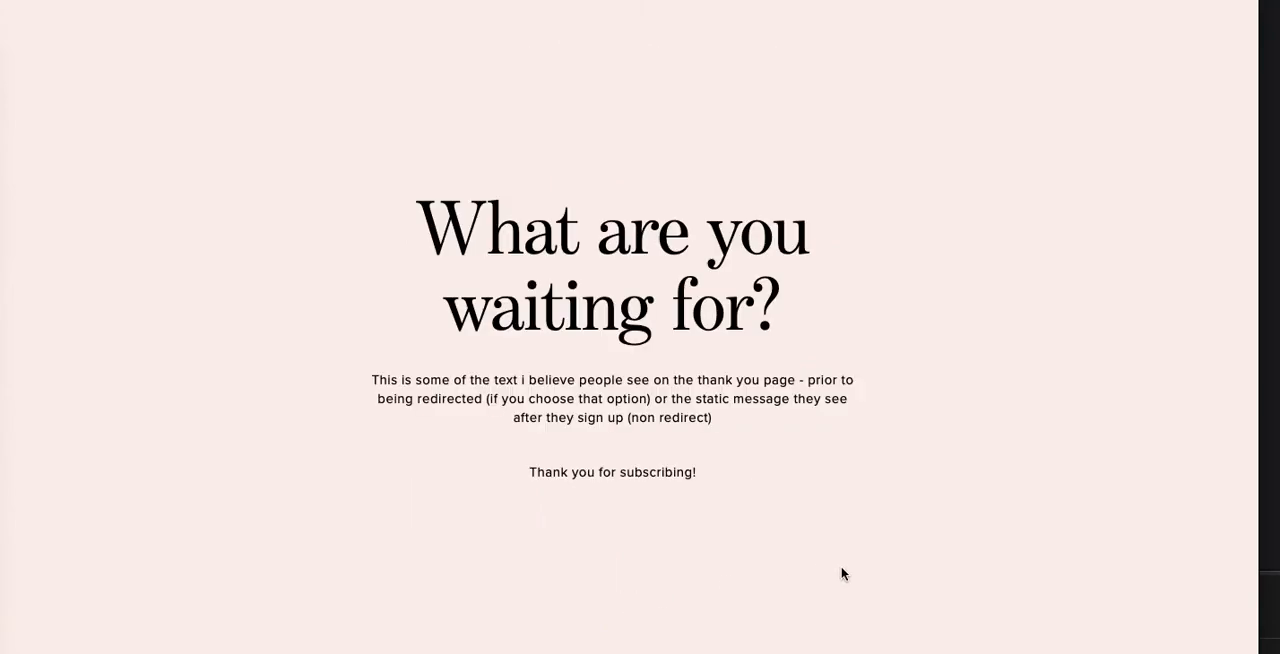